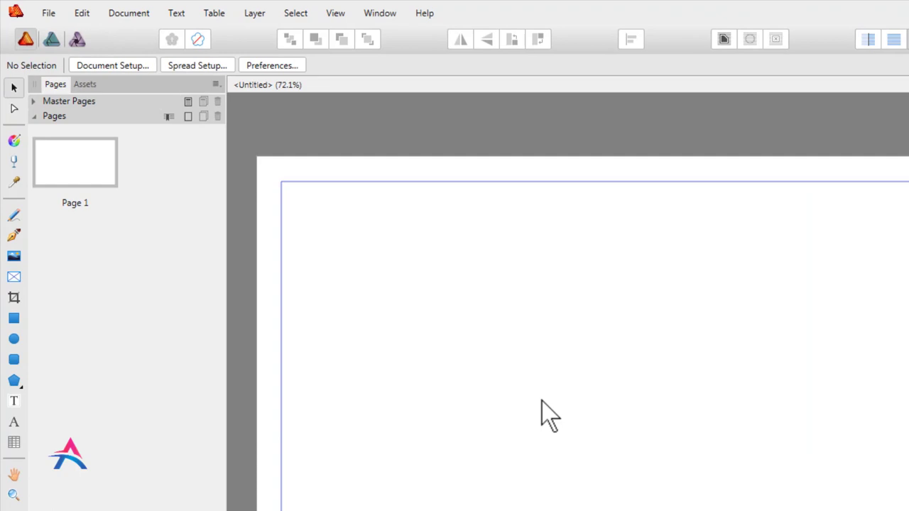
Draw a 1280 × 720 px rectangle covering the whole page and fill it with very pale cyan (RGB 245, 255, 254).
{"action": "left_click", "coordinate": [14, 320]}
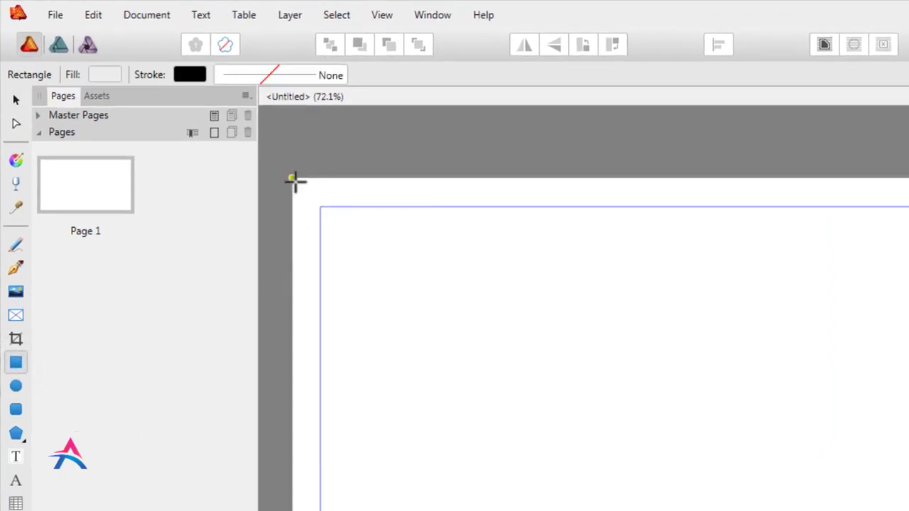
{"action": "left_click_drag", "start_coordinate": [293, 178], "coordinate": [908, 510]}
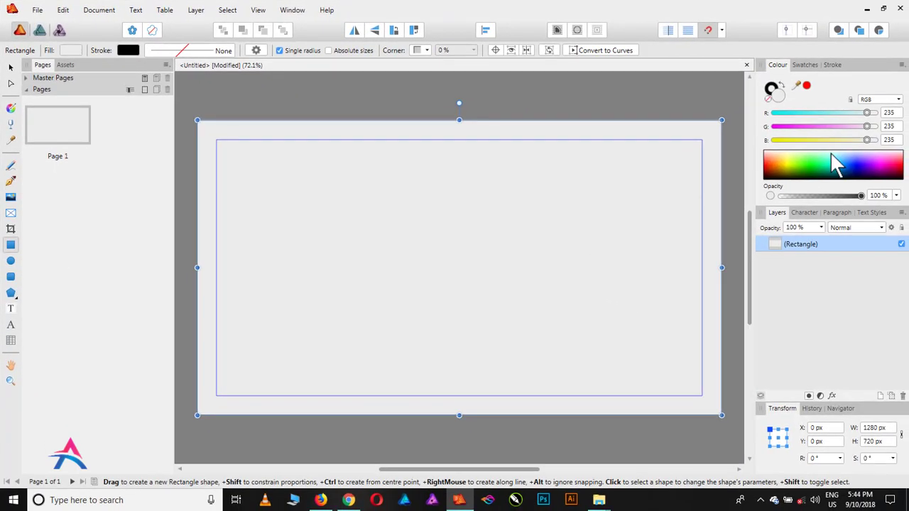
{"action": "left_click", "coordinate": [833, 157]}
{"action": "left_click", "coordinate": [832, 152]}
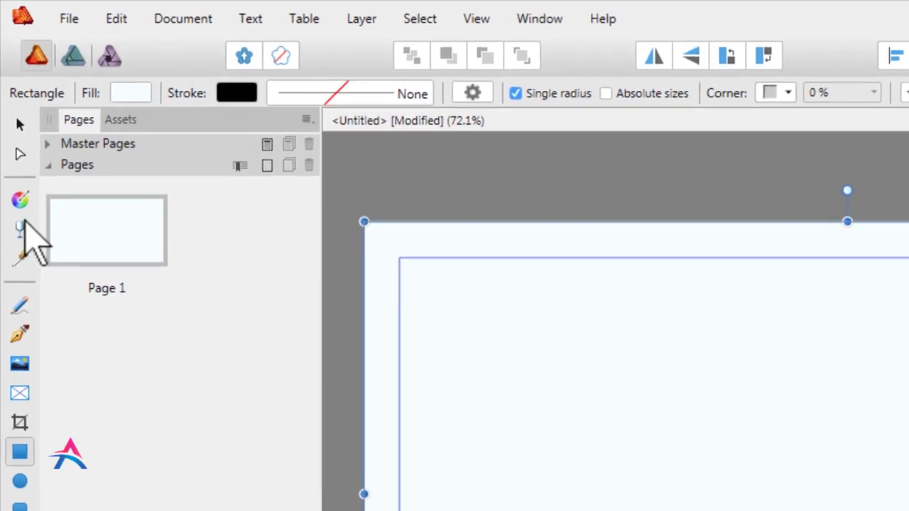
Apply a vertical linear gradient from pale cyan down to cyan (HSL 176, 100, 68) on the rectangle, shifting its midpoint toward the page bottom.
{"action": "left_click", "coordinate": [19, 200]}
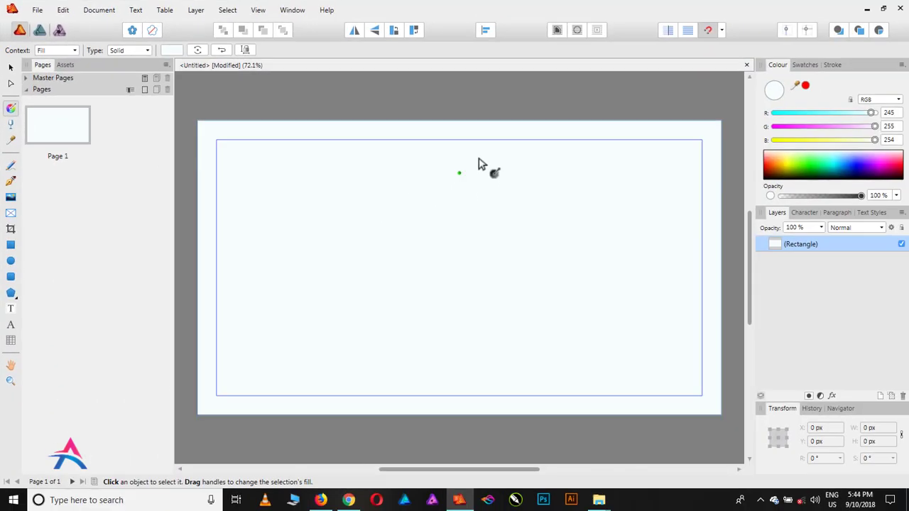
{"action": "left_click_drag", "start_coordinate": [868, 221], "coordinate": [884, 461]}
{"action": "left_click_drag", "start_coordinate": [480, 255], "coordinate": [469, 418]}
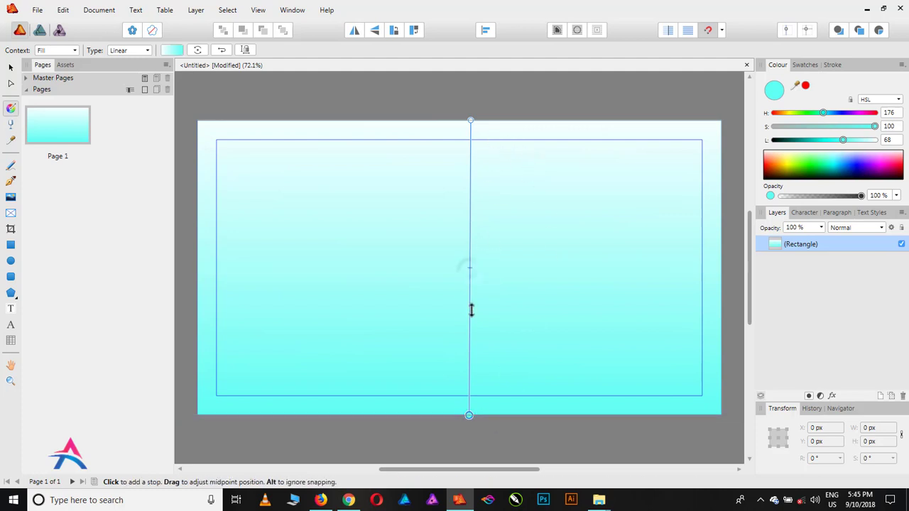
{"action": "left_click_drag", "start_coordinate": [471, 310], "coordinate": [470, 328]}
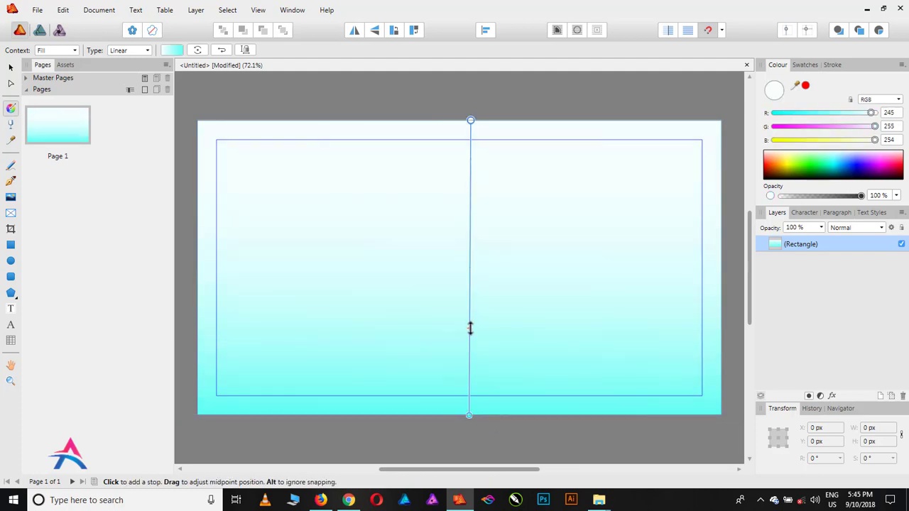
Raise the lower gradient stop's lightness to 80 and set the upper stop to white.
{"action": "left_click", "coordinate": [469, 416]}
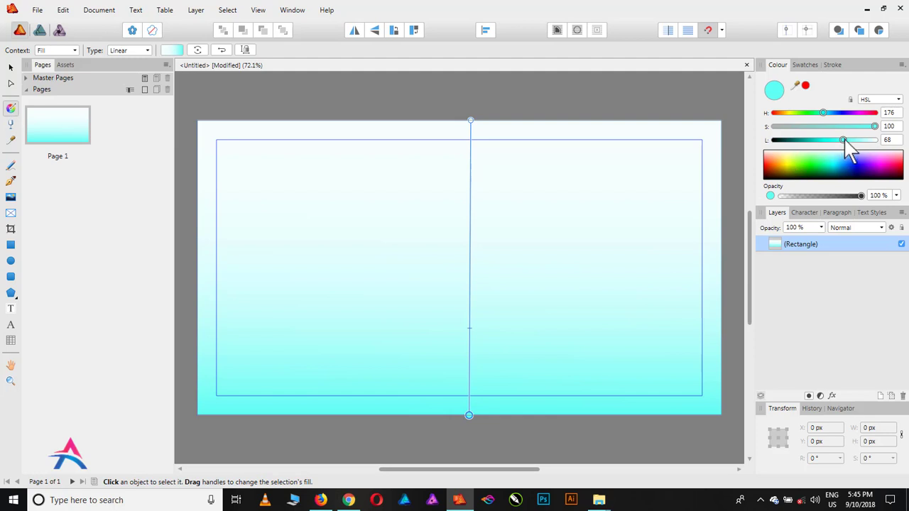
{"action": "left_click_drag", "start_coordinate": [845, 144], "coordinate": [858, 144]}
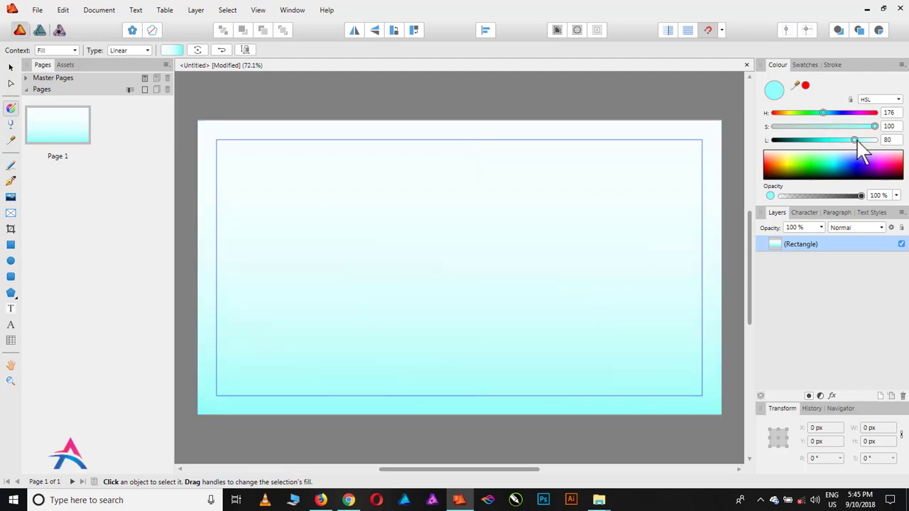
{"action": "left_click", "coordinate": [471, 120]}
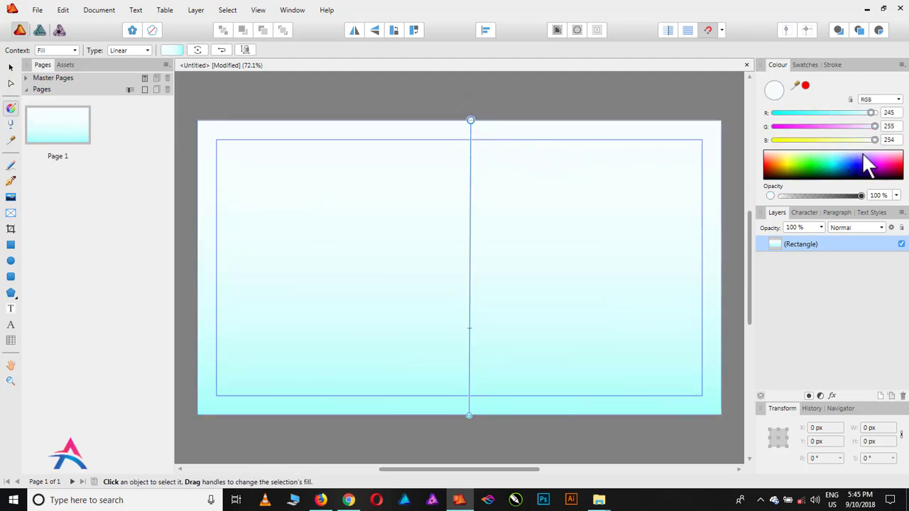
{"action": "left_click_drag", "start_coordinate": [855, 152], "coordinate": [854, 141]}
Flip the background rectangle vertically so the cyan runs along the page's upper edge, and deselect it.
{"action": "left_click", "coordinate": [10, 68]}
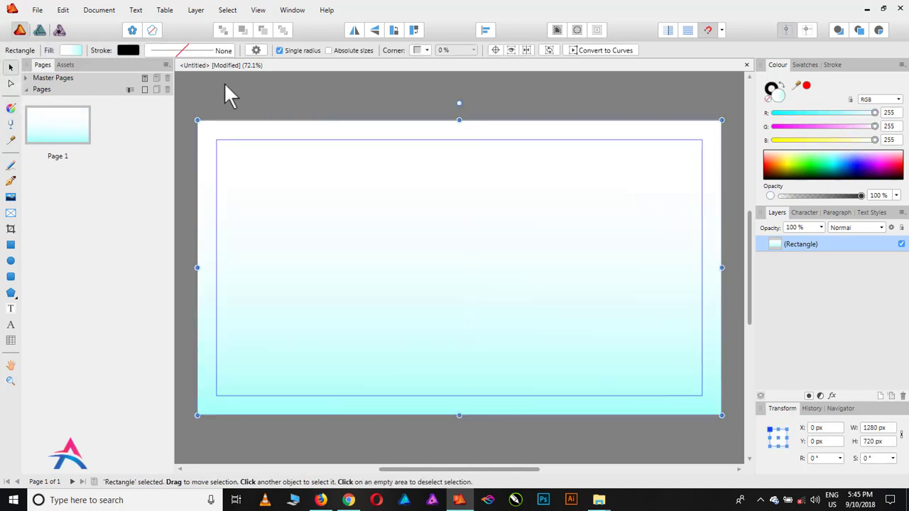
{"action": "left_click", "coordinate": [229, 93]}
{"action": "left_click", "coordinate": [359, 193]}
{"action": "left_click", "coordinate": [377, 31]}
{"action": "left_click", "coordinate": [495, 103]}
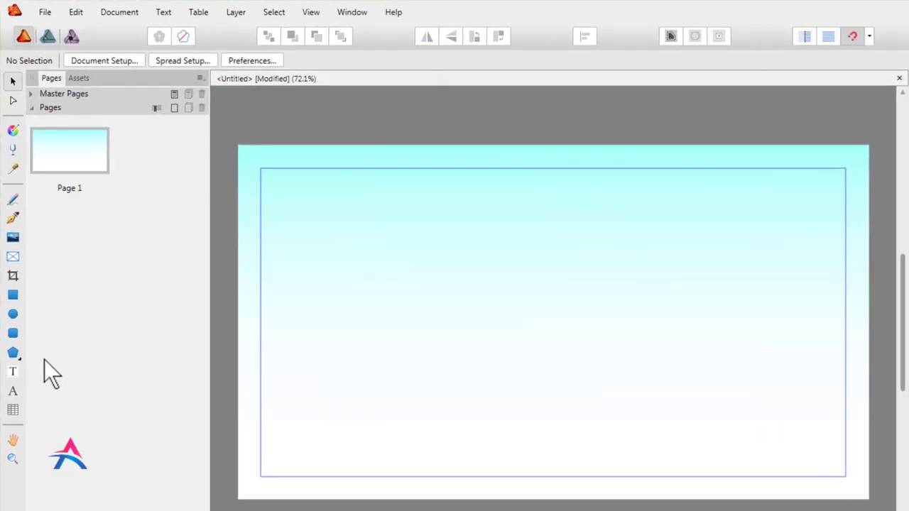
Draw a circle about 322 px across in the upper part of the page and centre it horizontally.
{"action": "left_click", "coordinate": [11, 261]}
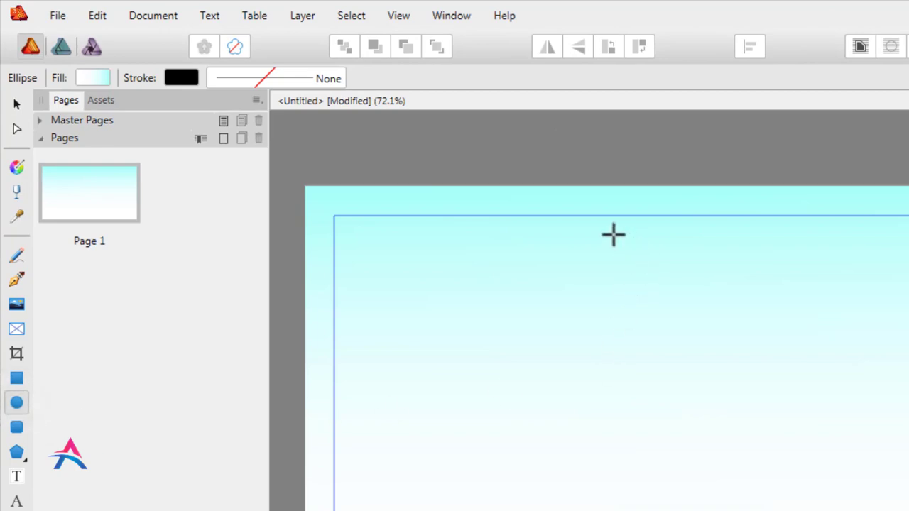
{"action": "mouse_move", "coordinate": [613, 235]}
{"action": "left_mouse_down"}
{"action": "mouse_move", "coordinate": [792, 374]}
{"action": "mouse_move", "coordinate": [761, 338]}
{"action": "left_mouse_up"}
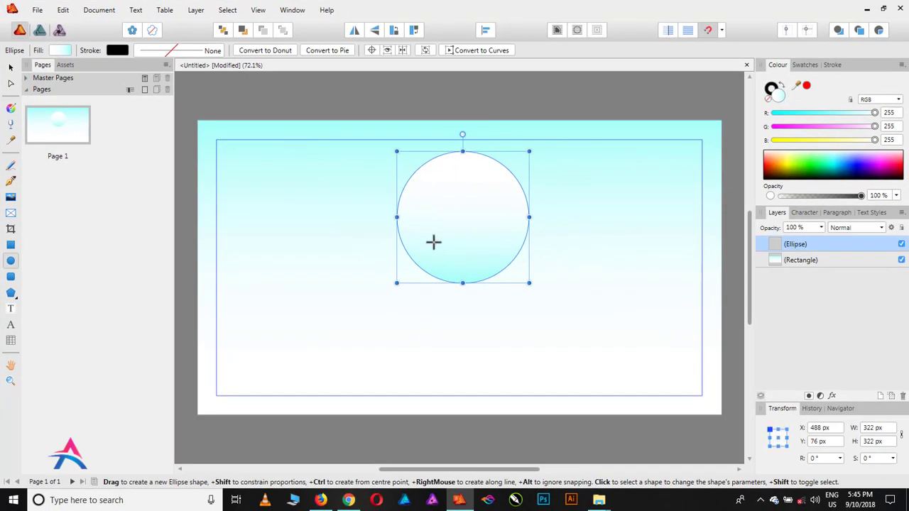
{"action": "left_click", "coordinate": [10, 69]}
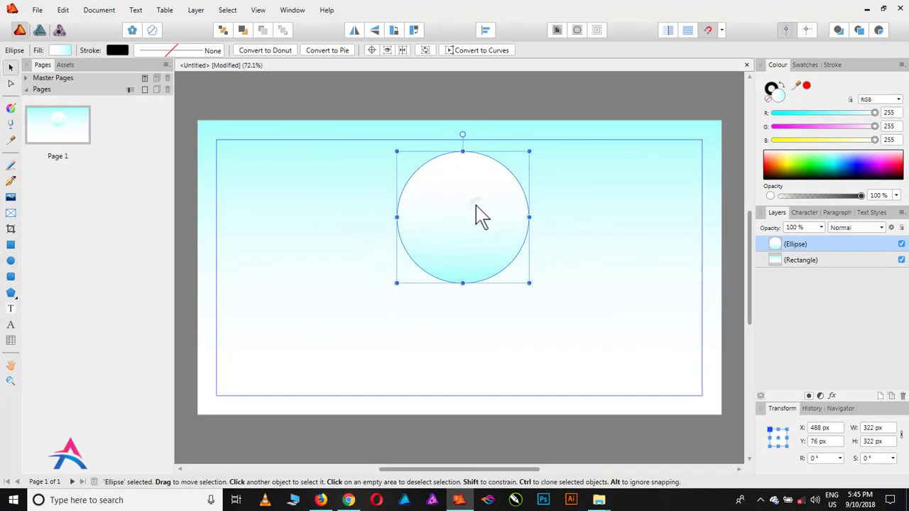
{"action": "mouse_move", "coordinate": [478, 213]}
{"action": "left_mouse_down"}
{"action": "mouse_move", "coordinate": [465, 214]}
{"action": "mouse_move", "coordinate": [472, 209]}
{"action": "left_mouse_up"}
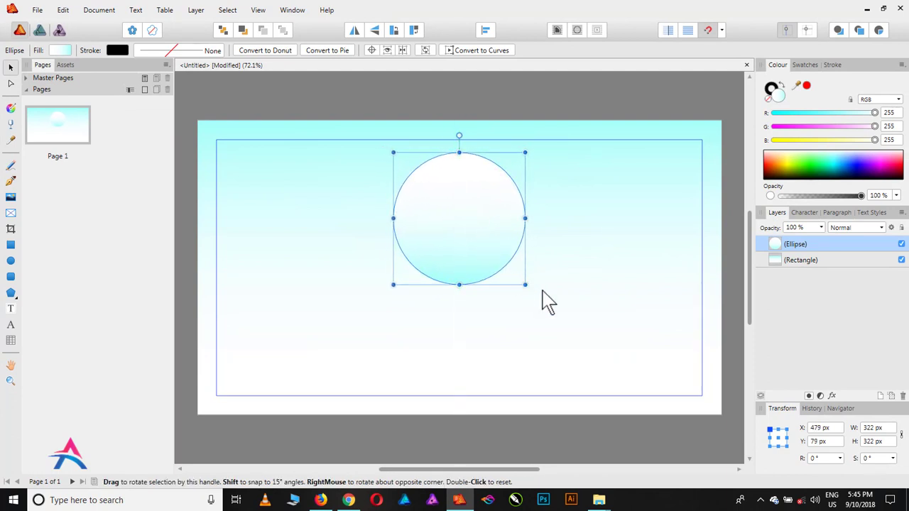
Fill the circle with red and duplicate its layer.
{"action": "left_click_drag", "start_coordinate": [777, 179], "coordinate": [761, 172]}
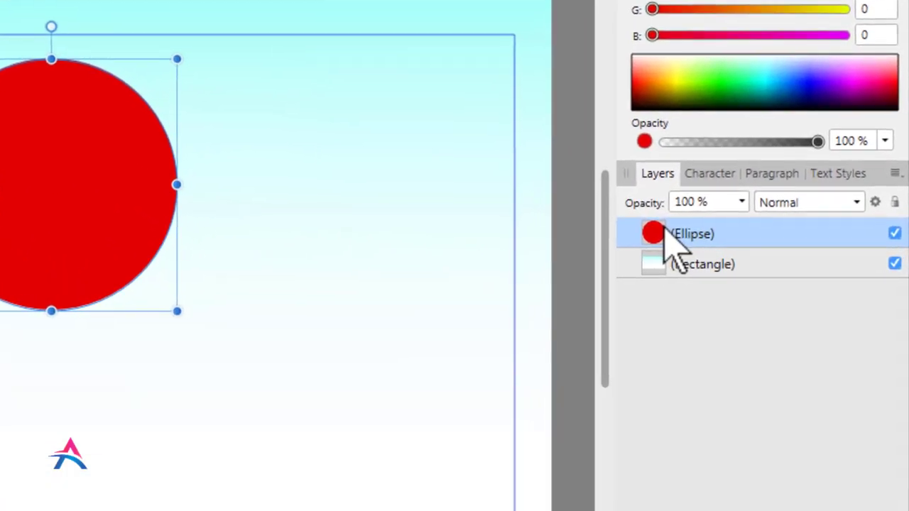
{"action": "right_click", "coordinate": [780, 243]}
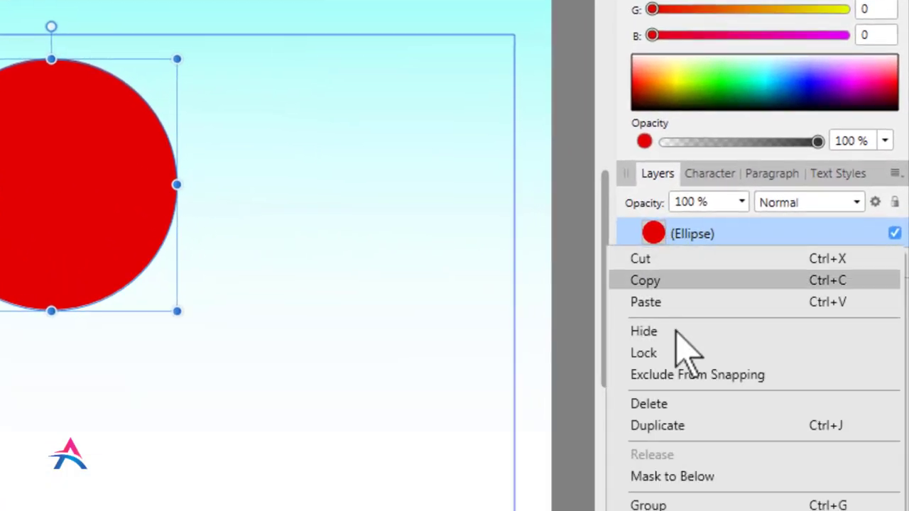
{"action": "left_click", "coordinate": [708, 428]}
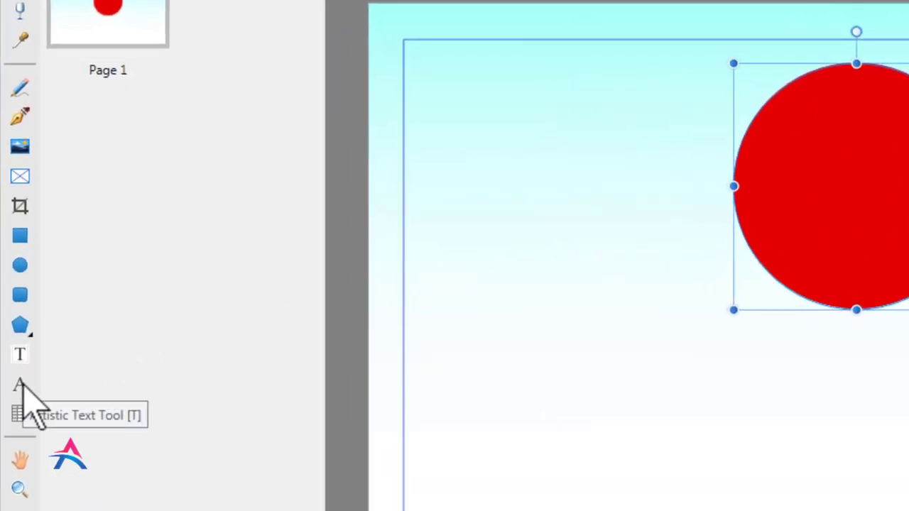
Add artistic text reading "TEXT TO PATH" along the circle's outline, starting at its upper-left edge.
{"action": "left_click", "coordinate": [21, 386]}
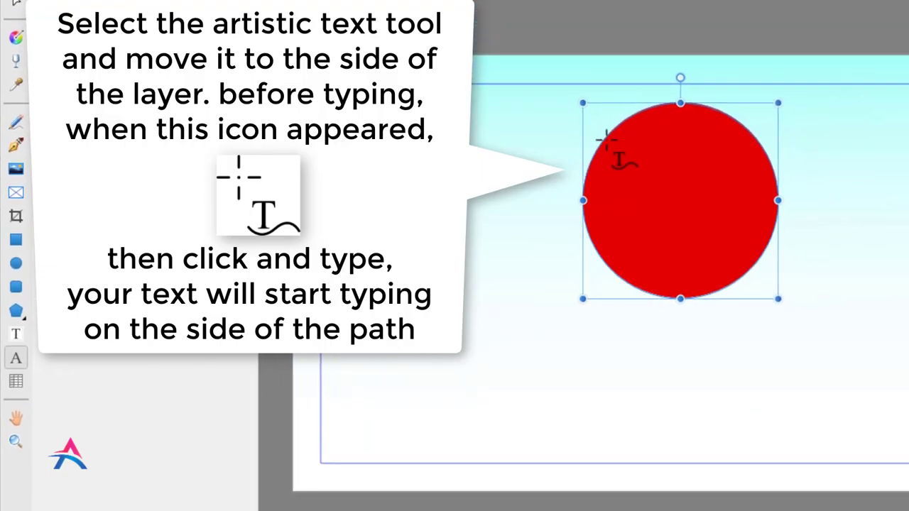
{"action": "left_click", "coordinate": [603, 138]}
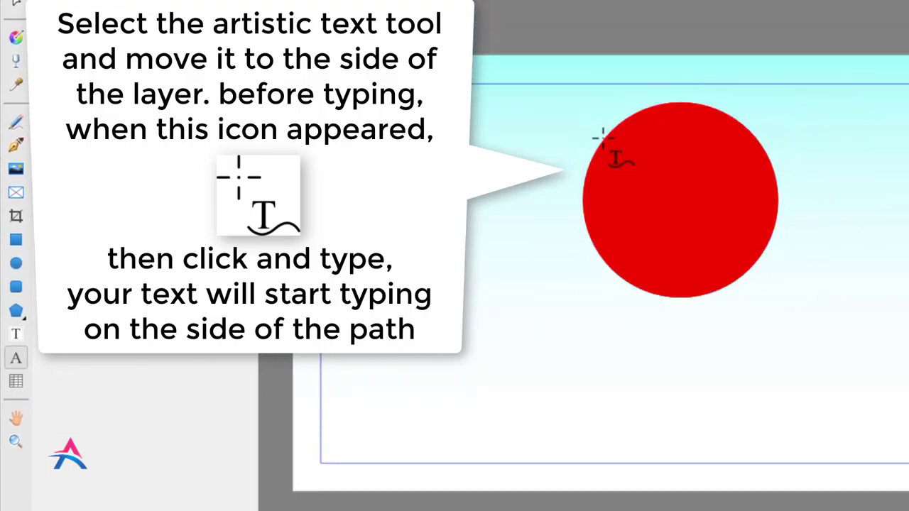
{"action": "left_click", "coordinate": [602, 137]}
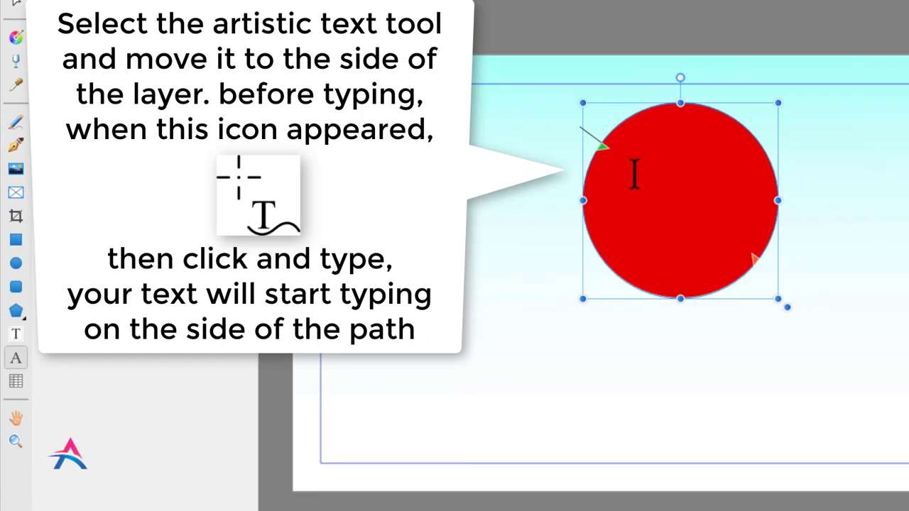
{"action": "type", "text": "TEXT T"}
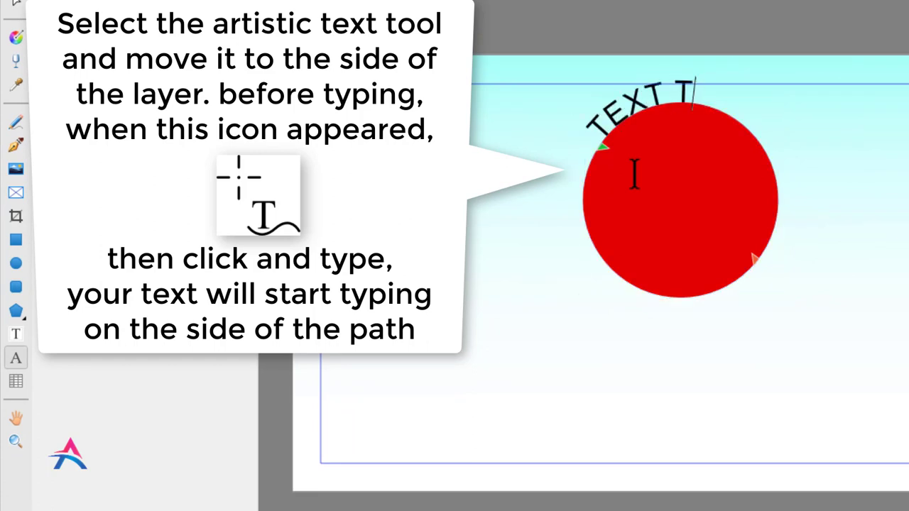
{"action": "type", "text": "O PATH"}
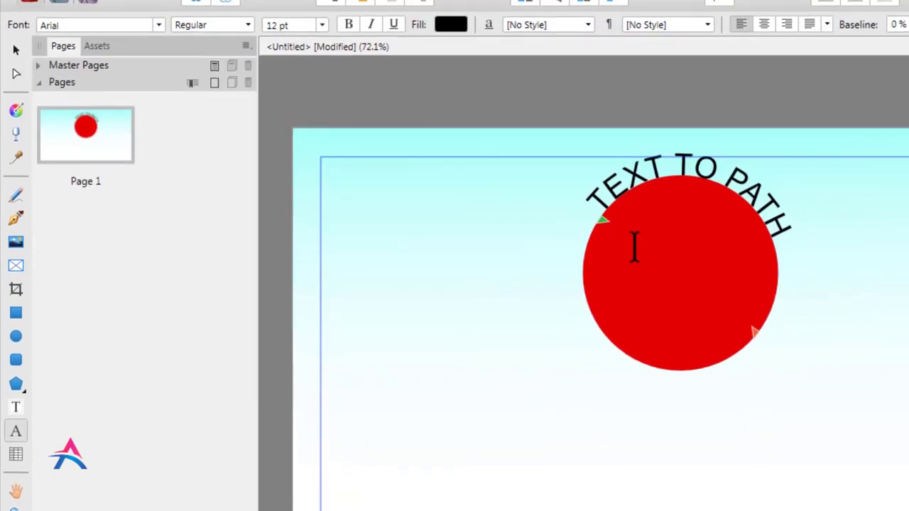
Make all of the path text bold and set its size to 10 pt.
{"action": "key", "text": "ctrl+a"}
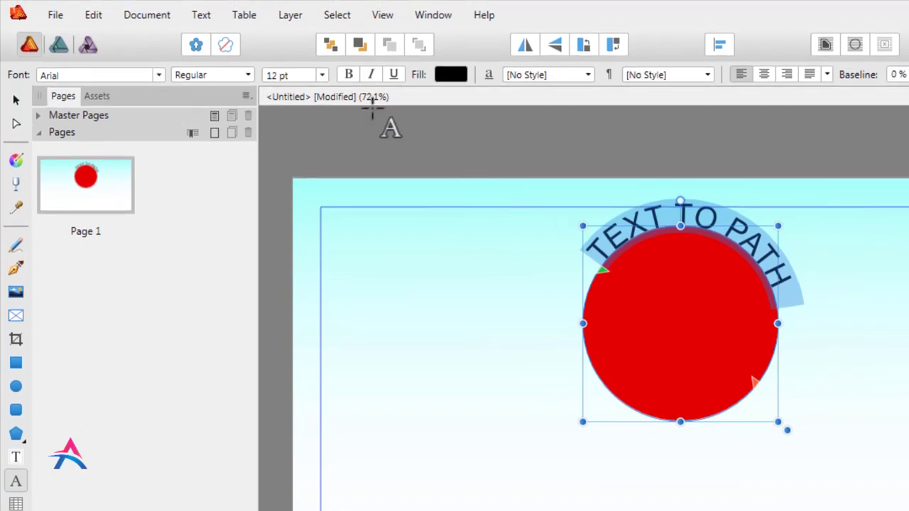
{"action": "left_click", "coordinate": [348, 76]}
{"action": "left_click", "coordinate": [322, 75]}
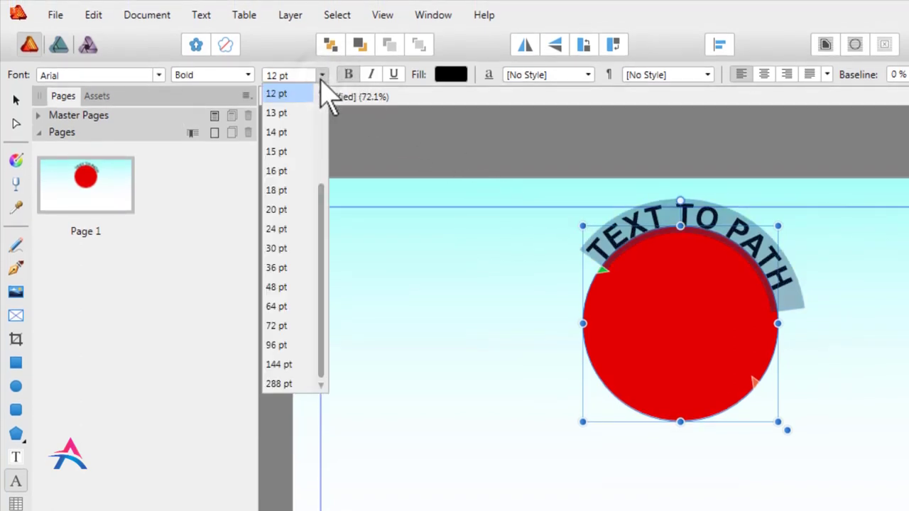
{"action": "scroll", "coordinate": [319, 150], "scroll_direction": "up", "scroll_amount": 1}
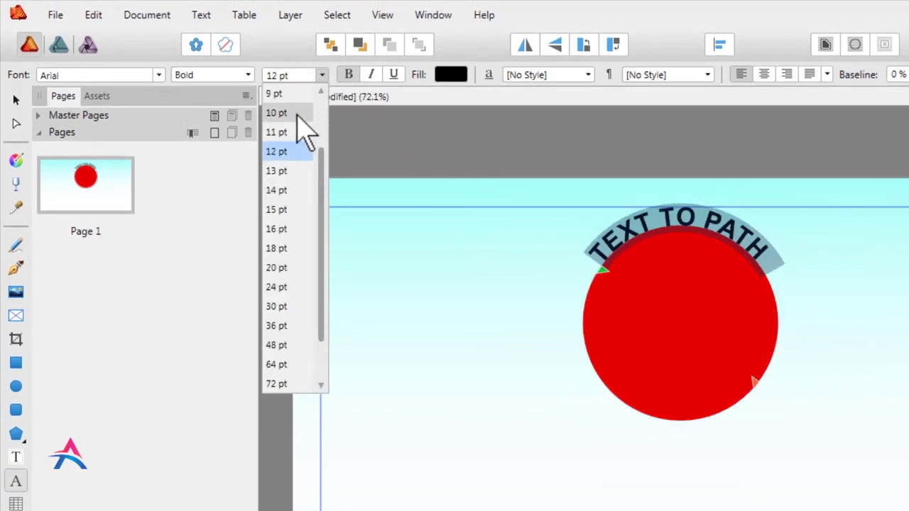
{"action": "left_click", "coordinate": [297, 114]}
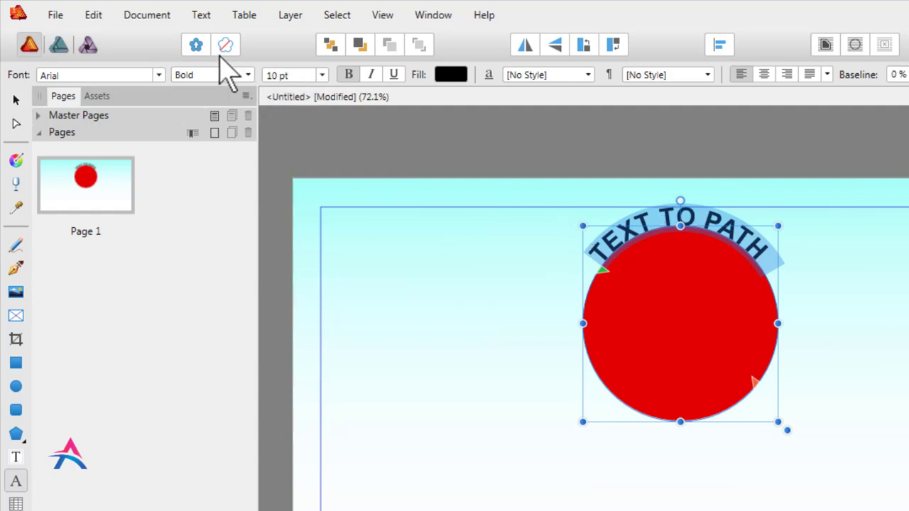
Copy the path text and paste it repeatedly so "TEXT TO PATH" occurs three times around the circle.
{"action": "left_click", "coordinate": [98, 15]}
{"action": "left_click", "coordinate": [112, 90]}
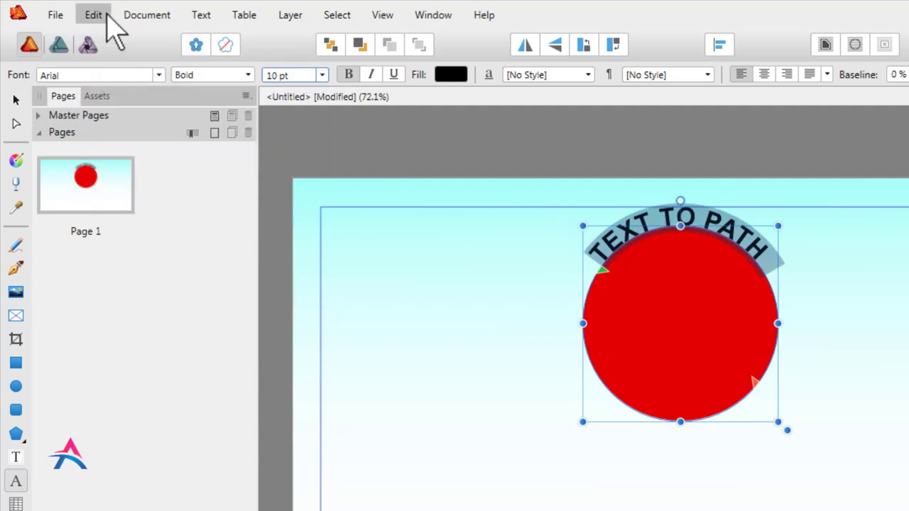
{"action": "left_click", "coordinate": [107, 17]}
{"action": "left_click", "coordinate": [107, 106]}
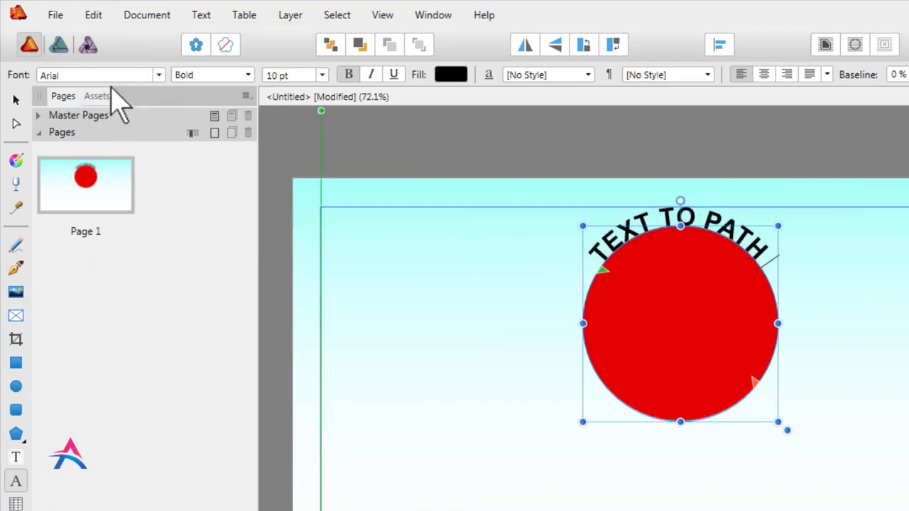
{"action": "left_click", "coordinate": [93, 16]}
{"action": "left_click", "coordinate": [107, 106]}
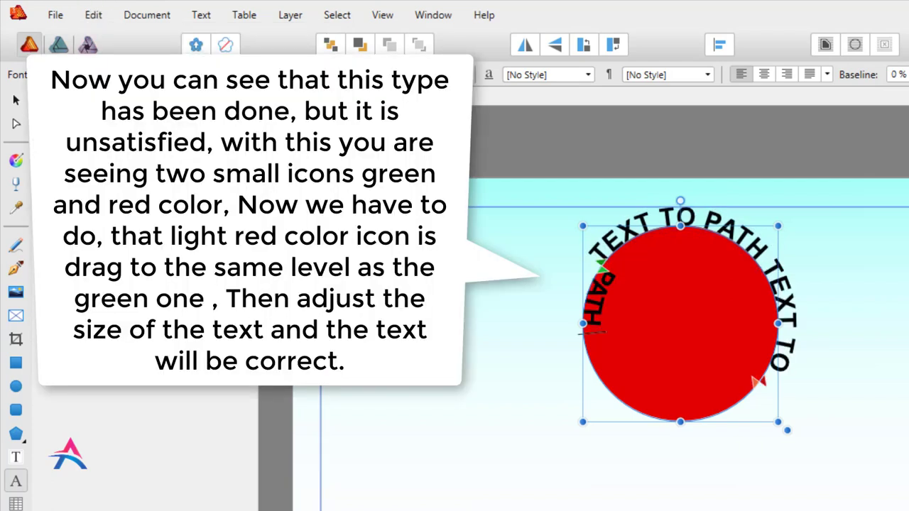
{"action": "left_click", "coordinate": [95, 16]}
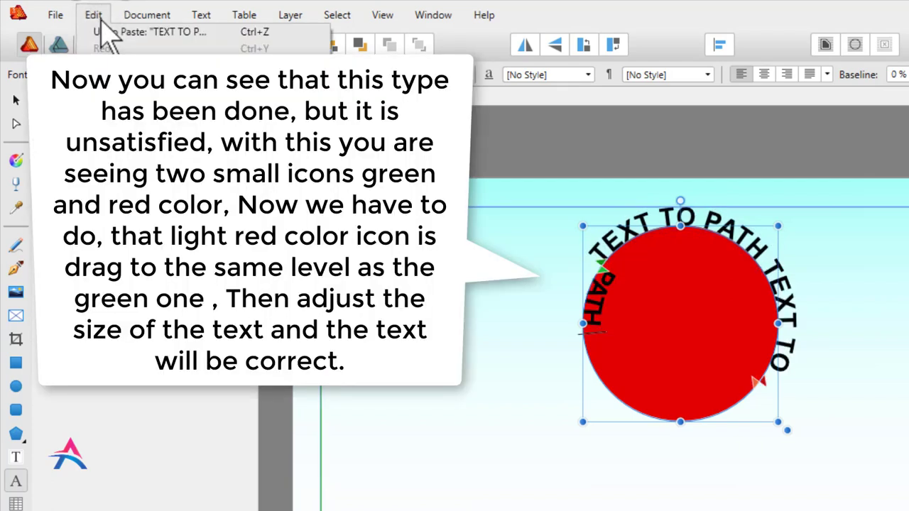
{"action": "left_click", "coordinate": [106, 106]}
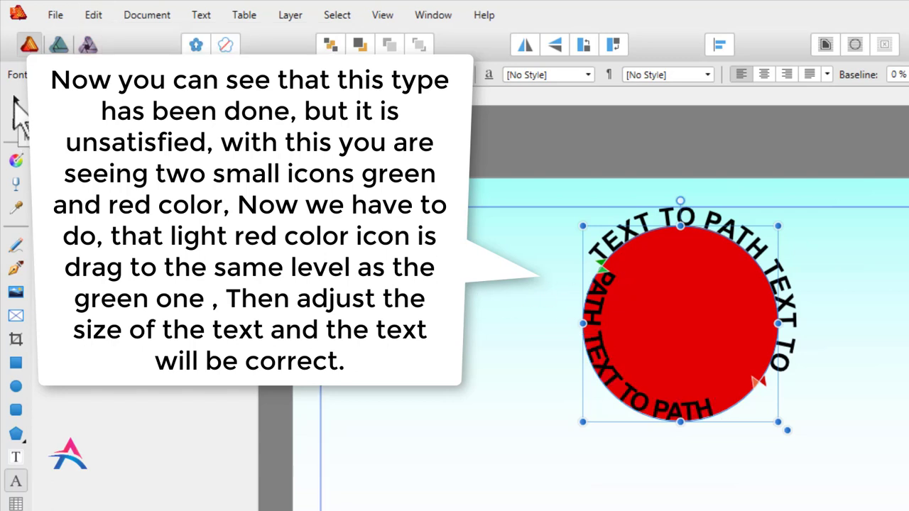
Reopen the path text for editing and shift its green start marker slightly clockwise along the circle.
{"action": "left_click", "coordinate": [15, 100]}
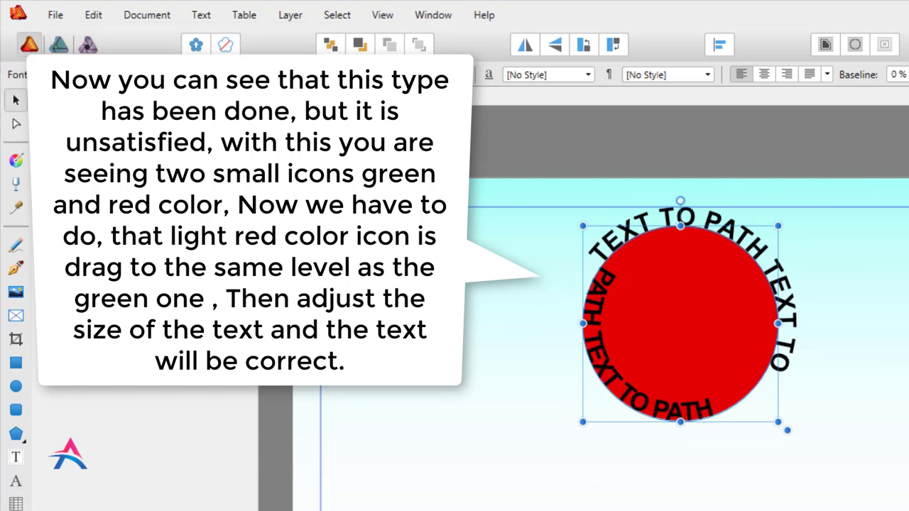
{"action": "double_click", "coordinate": [597, 342]}
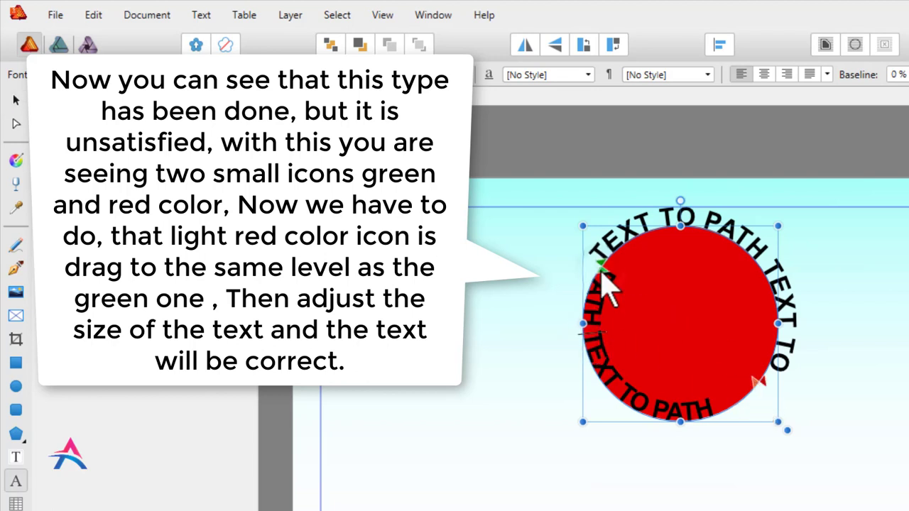
{"action": "mouse_move", "coordinate": [605, 284]}
{"action": "left_mouse_down"}
{"action": "mouse_move", "coordinate": [601, 306]}
{"action": "mouse_move", "coordinate": [601, 249]}
{"action": "mouse_move", "coordinate": [617, 276]}
{"action": "left_mouse_up"}
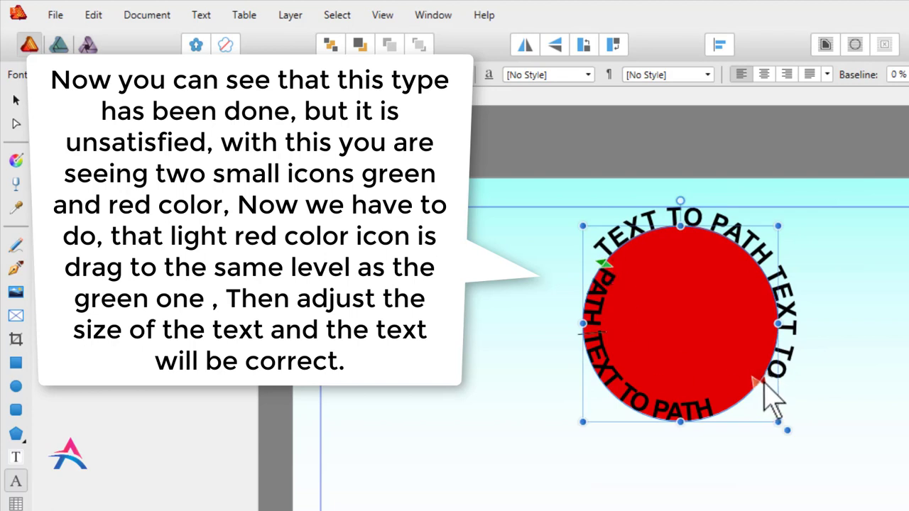
Move the path text's red end marker level with the green start marker and set the text size to 11 pt.
{"action": "left_click_drag", "start_coordinate": [763, 380], "coordinate": [546, 341]}
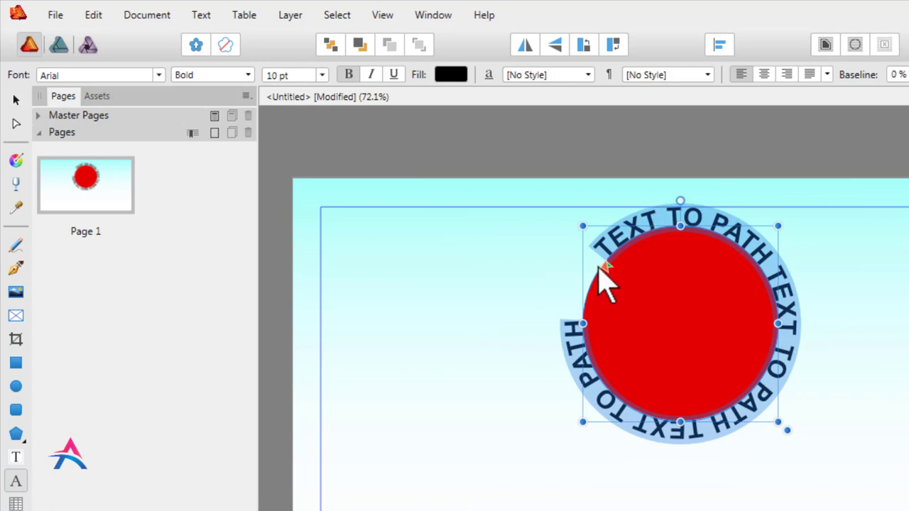
{"action": "left_click", "coordinate": [321, 75]}
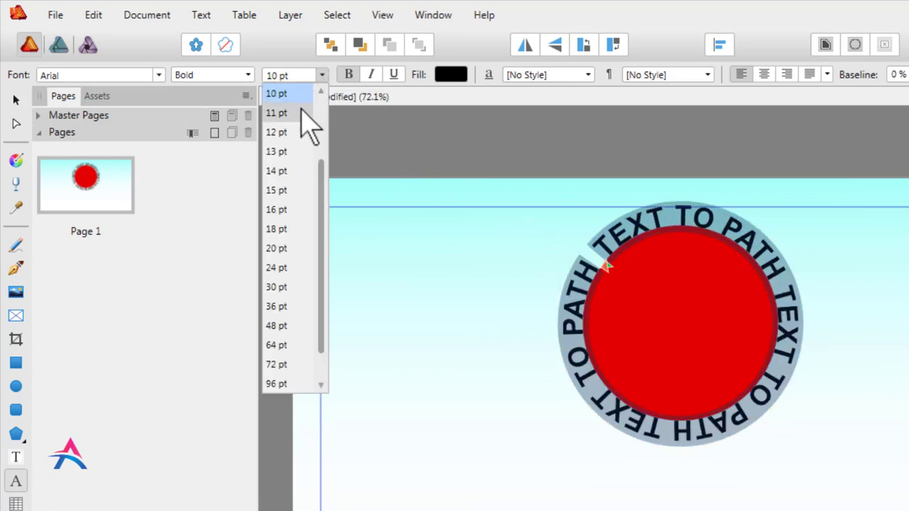
{"action": "left_click", "coordinate": [301, 113]}
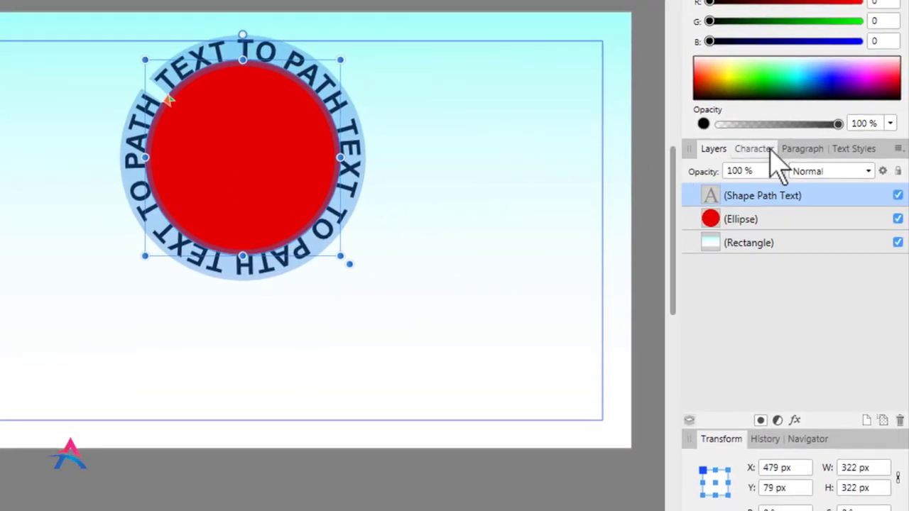
Set the tracking of the path text to 1 ‰.
{"action": "left_click", "coordinate": [896, 203]}
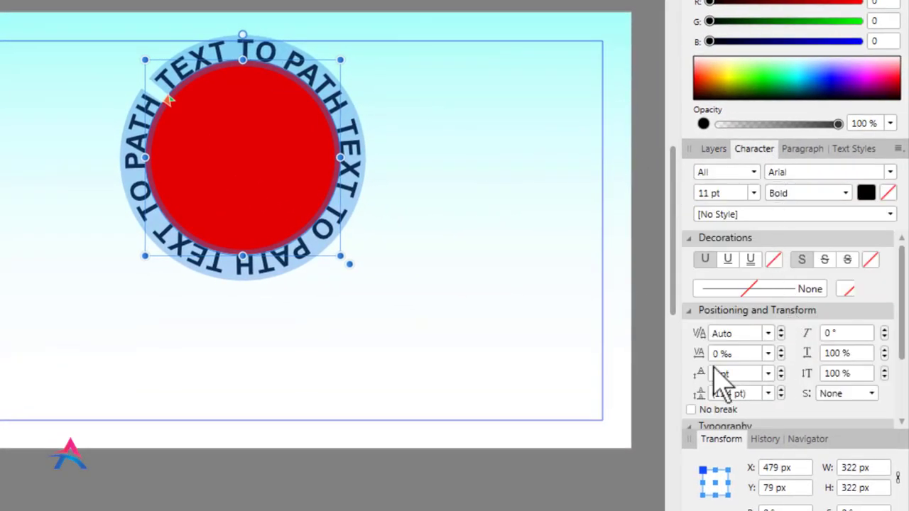
{"action": "left_click", "coordinate": [780, 349]}
{"action": "left_click", "coordinate": [781, 350]}
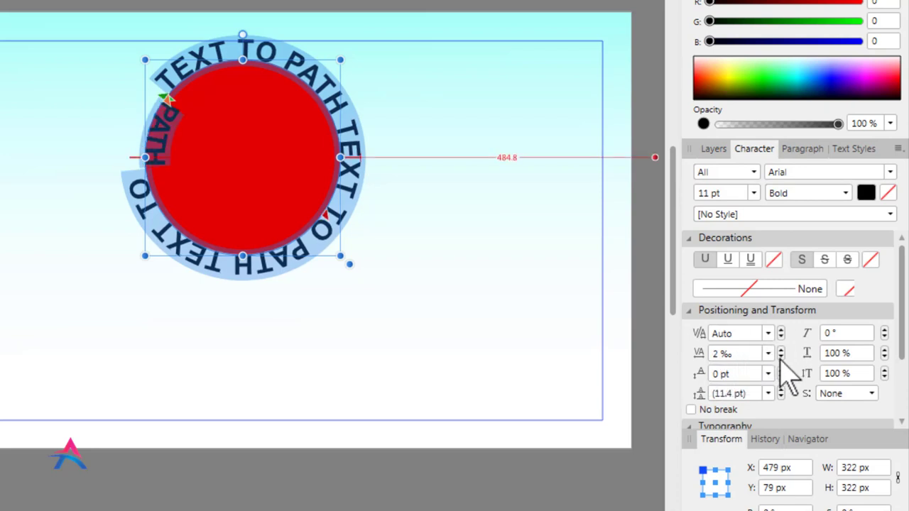
{"action": "left_click", "coordinate": [781, 357]}
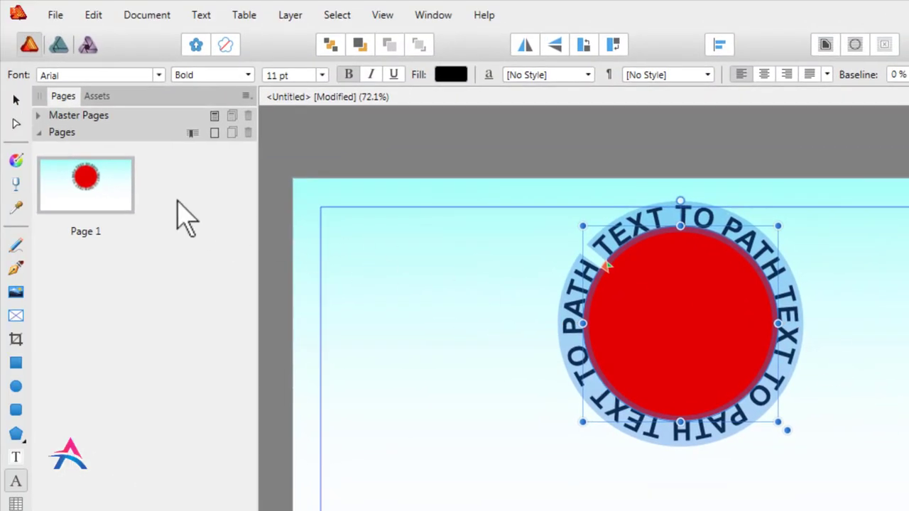
Shrink the red circle around its centre to about 292 px wide, leaving a gap to the surrounding text.
{"action": "left_click", "coordinate": [18, 101]}
{"action": "left_click", "coordinate": [550, 143]}
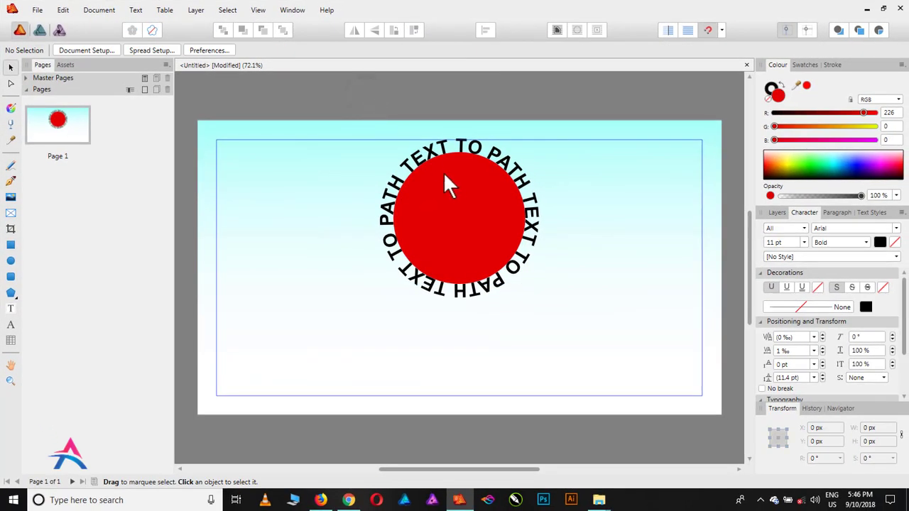
{"action": "left_click", "coordinate": [455, 193]}
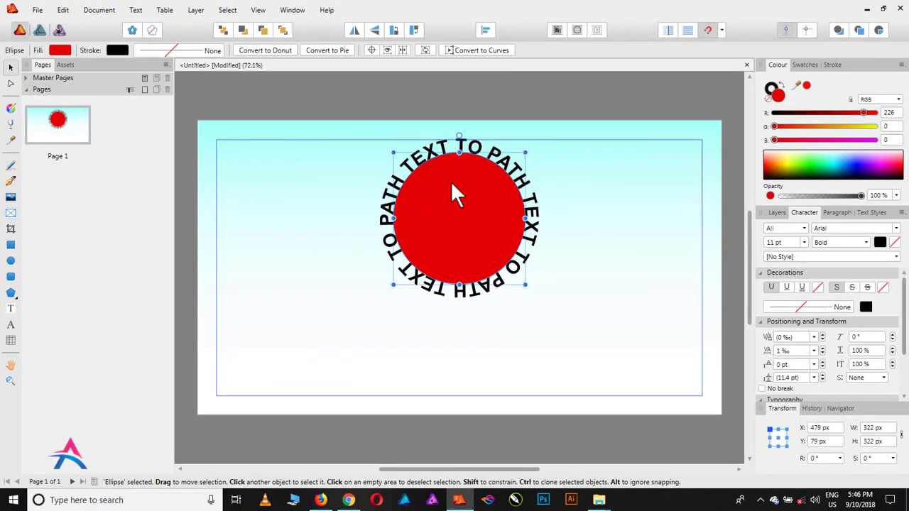
{"action": "left_click", "coordinate": [778, 213]}
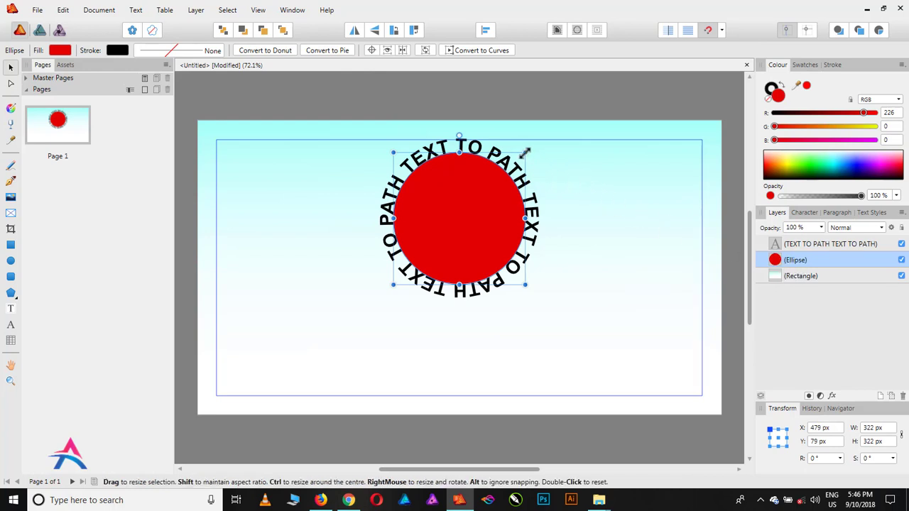
{"action": "left_click_drag", "start_coordinate": [525, 152], "coordinate": [521, 159]}
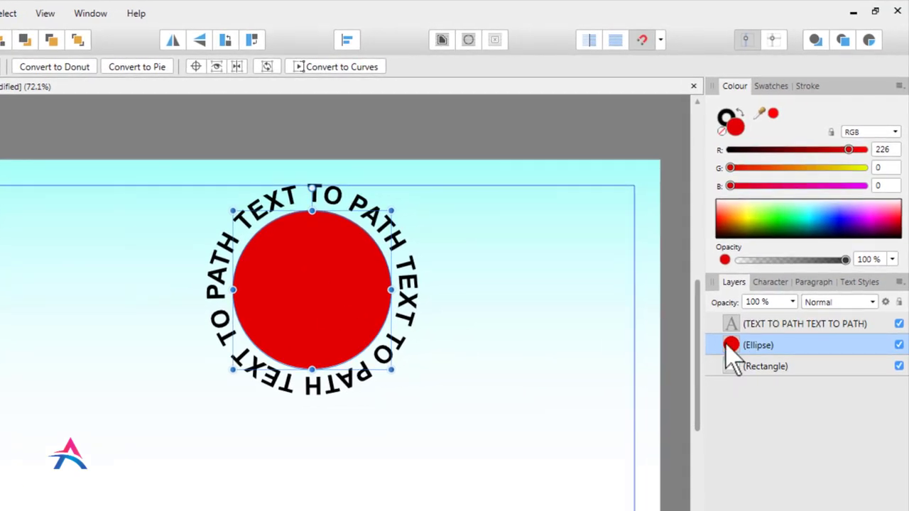
Place an enlarged duplicate of the red circle, about 448 px wide, concentrically behind the original circle.
{"action": "right_click", "coordinate": [733, 349]}
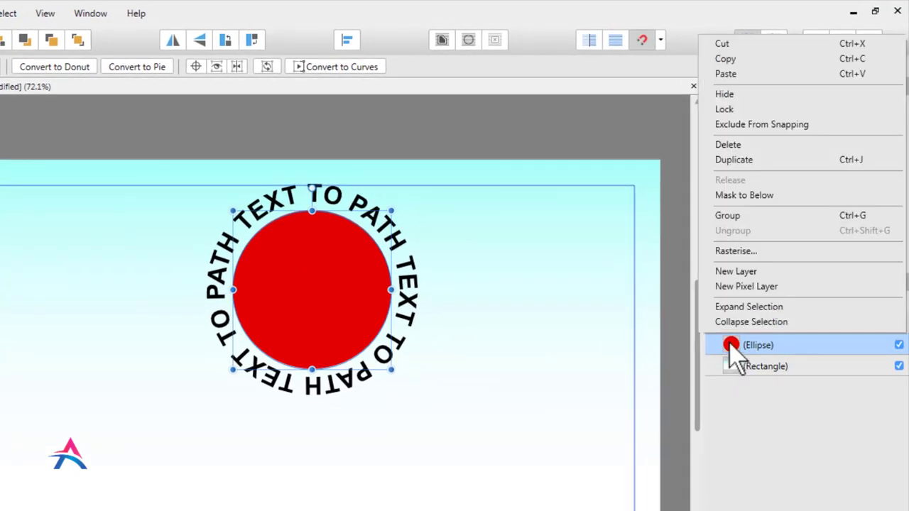
{"action": "left_click", "coordinate": [753, 160]}
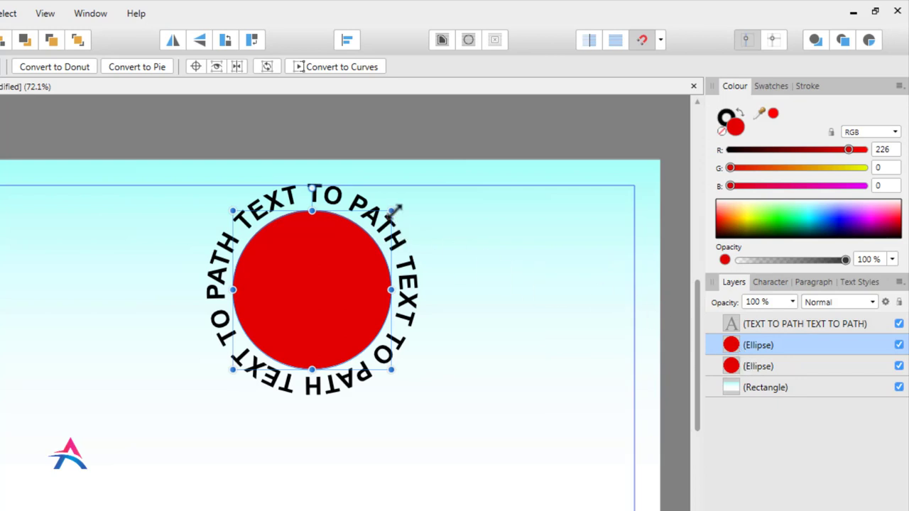
{"action": "left_click_drag", "start_coordinate": [395, 209], "coordinate": [445, 178]}
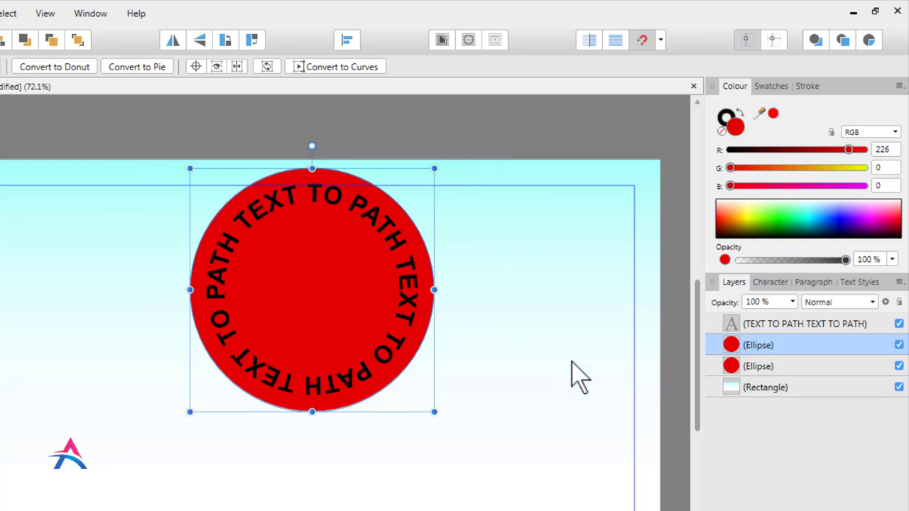
{"action": "left_click", "coordinate": [733, 375]}
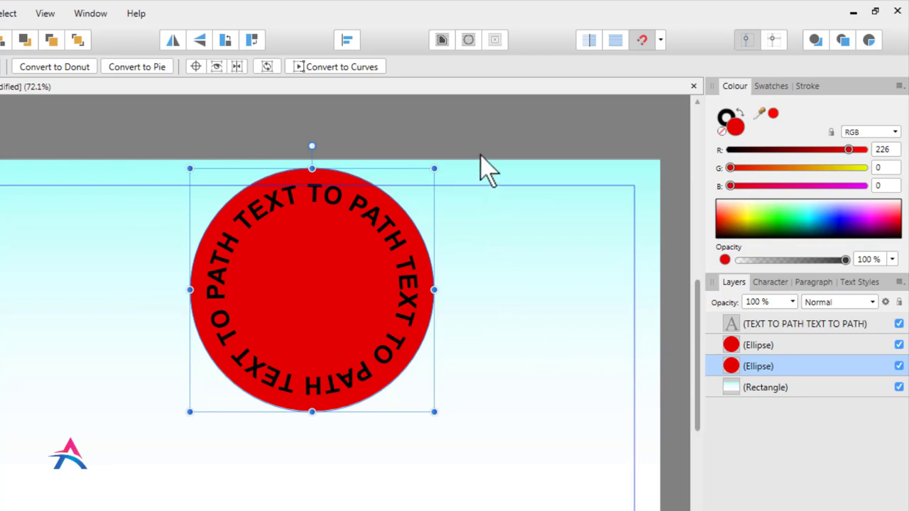
Fill the small inner circle with darker red (RGB 206, 0, 0) and the large outer circle with dark green (RGB 2, 98, 0).
{"action": "left_click", "coordinate": [732, 346]}
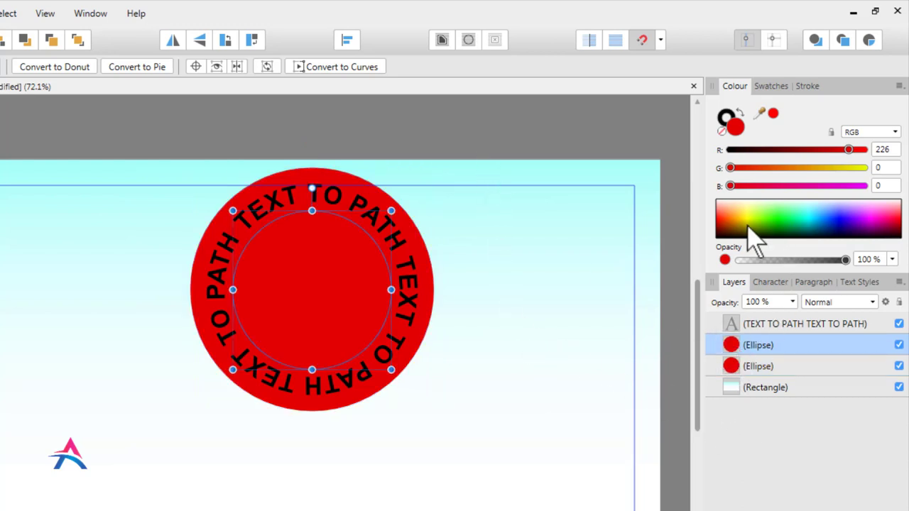
{"action": "left_click_drag", "start_coordinate": [728, 229], "coordinate": [717, 228]}
{"action": "left_click", "coordinate": [733, 365]}
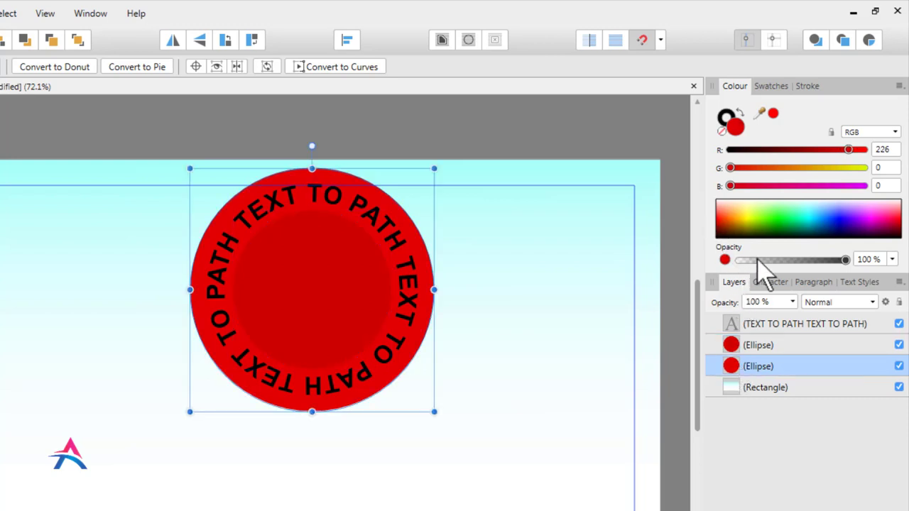
{"action": "left_click", "coordinate": [776, 234]}
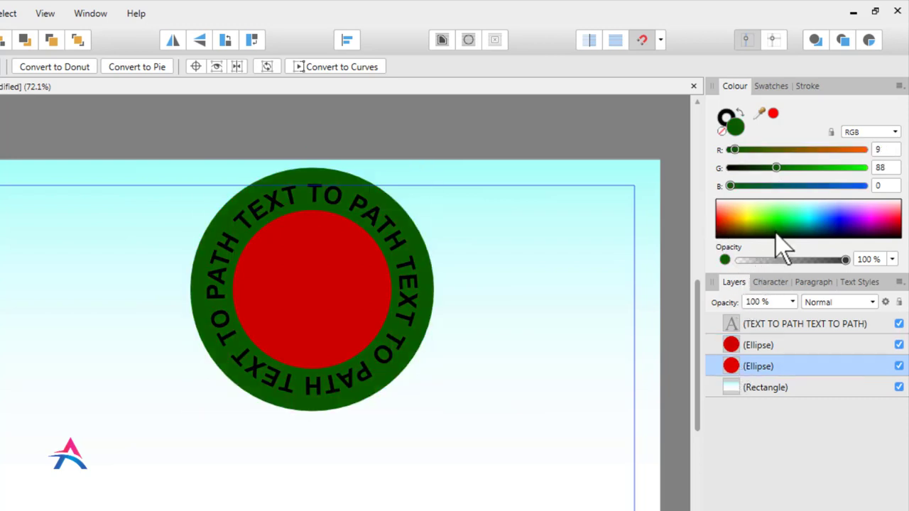
{"action": "left_click_drag", "start_coordinate": [775, 233], "coordinate": [778, 232]}
Change the colour of the circular path text to white.
{"action": "left_click", "coordinate": [397, 234]}
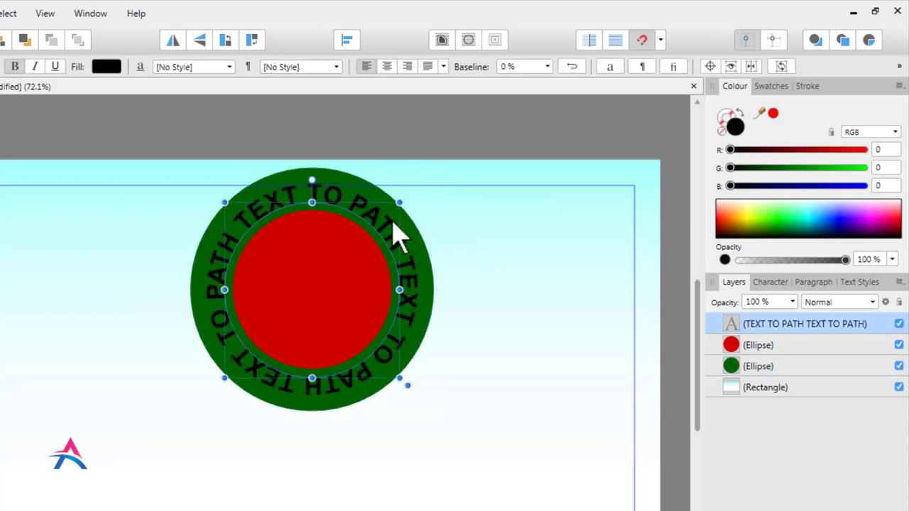
{"action": "left_click_drag", "start_coordinate": [791, 219], "coordinate": [799, 206]}
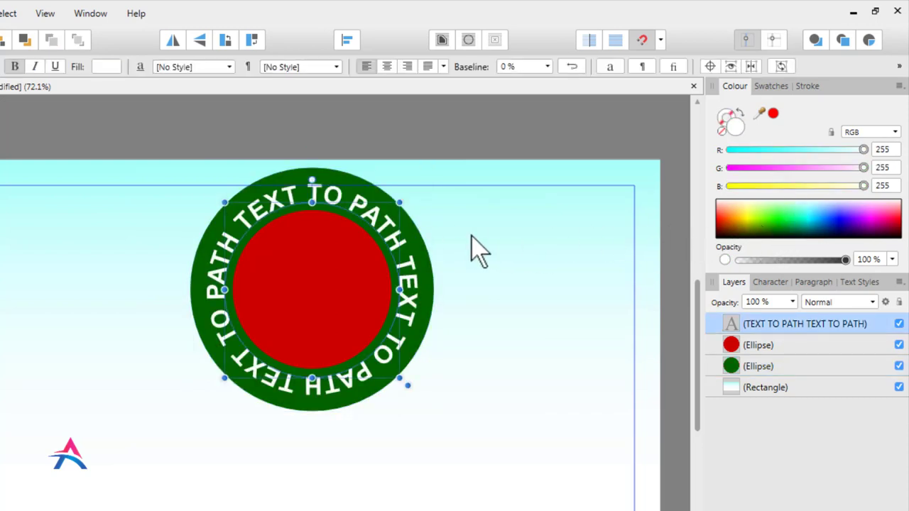
Apply a 3D layer effect with a 19 px radius to the red inner circle.
{"action": "left_click", "coordinate": [355, 277]}
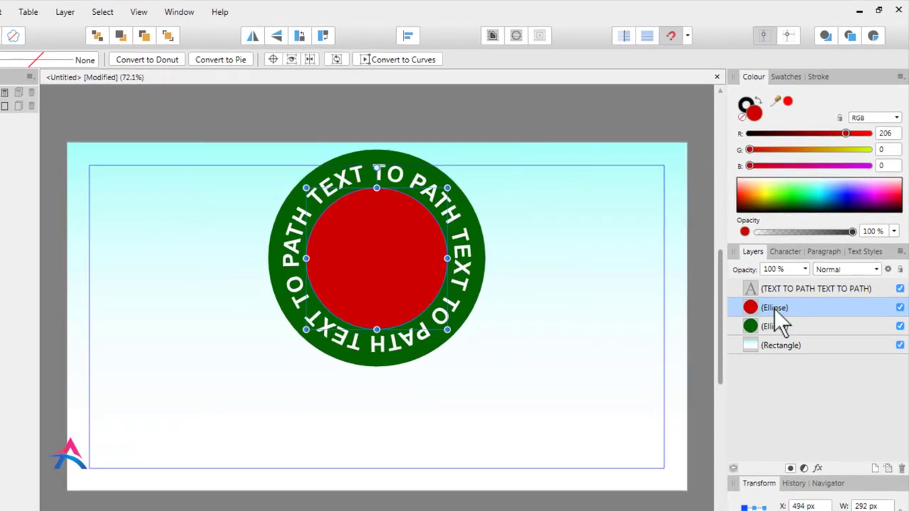
{"action": "left_click", "coordinate": [818, 466]}
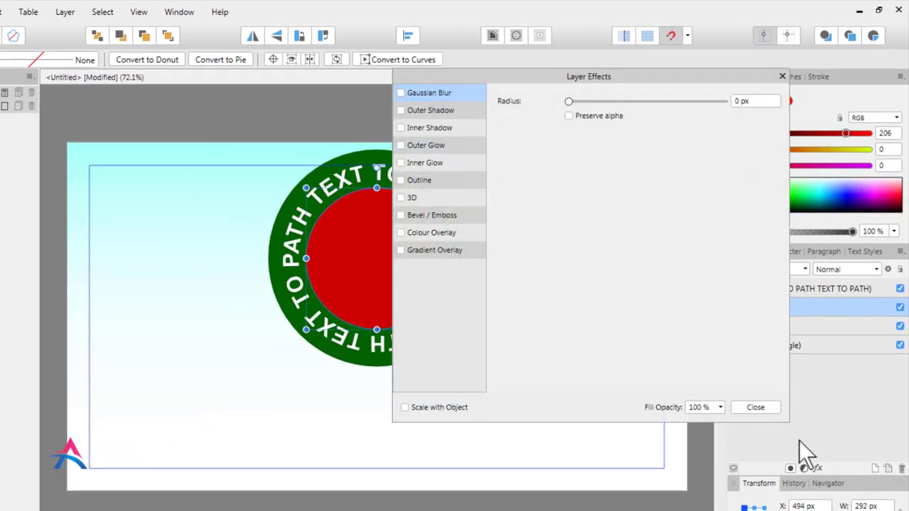
{"action": "left_click", "coordinate": [400, 197]}
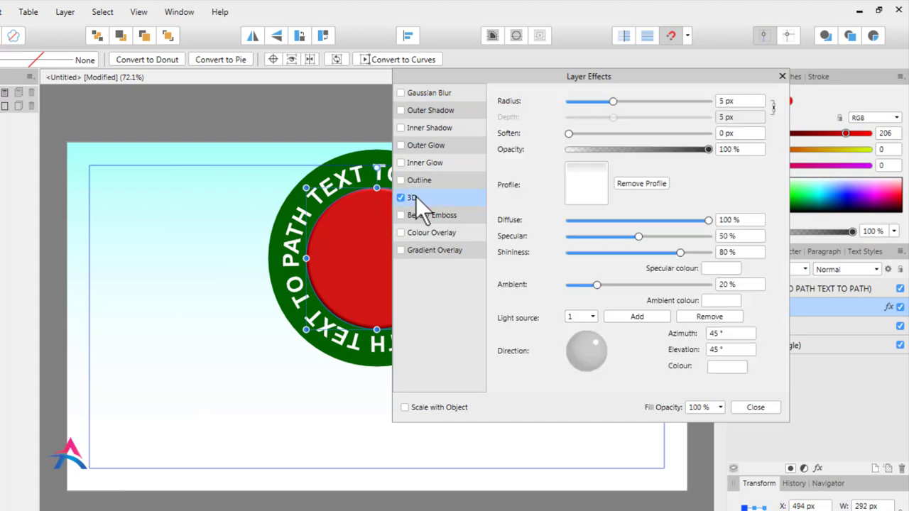
{"action": "left_click_drag", "start_coordinate": [613, 103], "coordinate": [643, 108]}
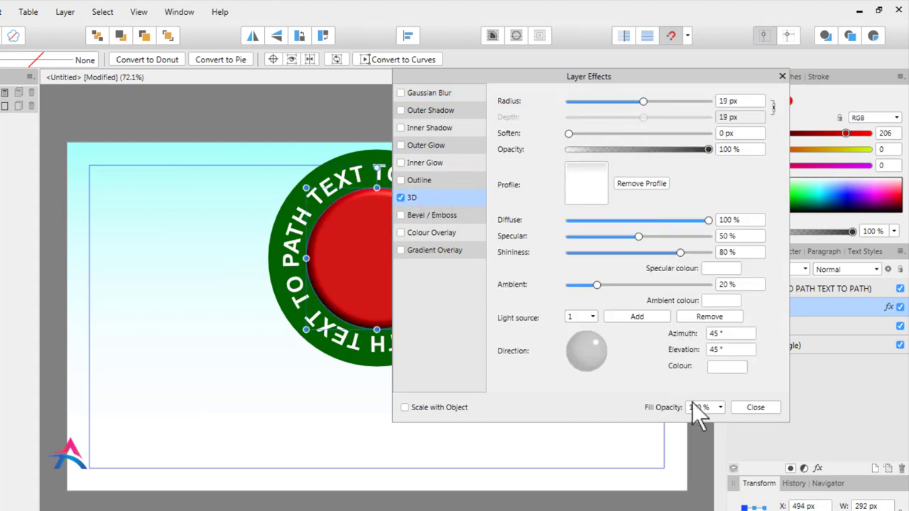
{"action": "left_click", "coordinate": [751, 409]}
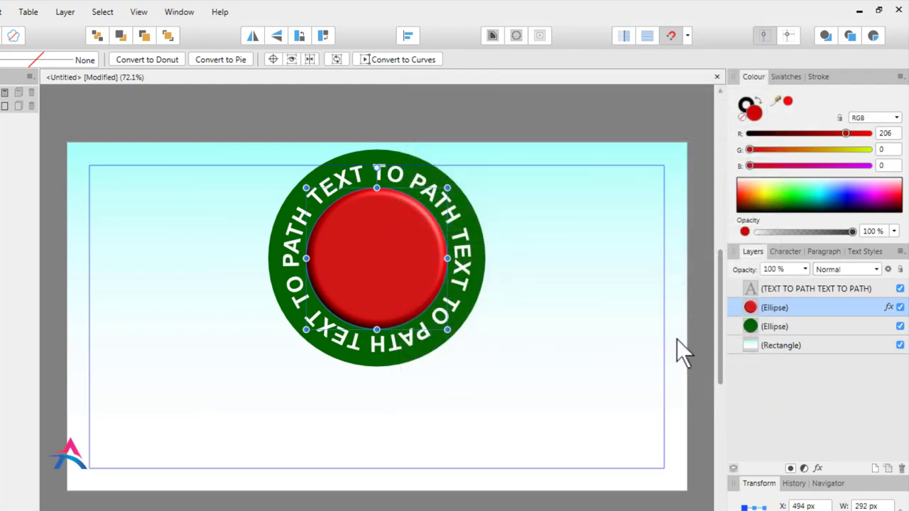
Apply a 3D layer effect to the green circle with radius 16.8 px, light azimuth about -142.4° and elevation about 42.5°.
{"action": "left_click", "coordinate": [446, 175]}
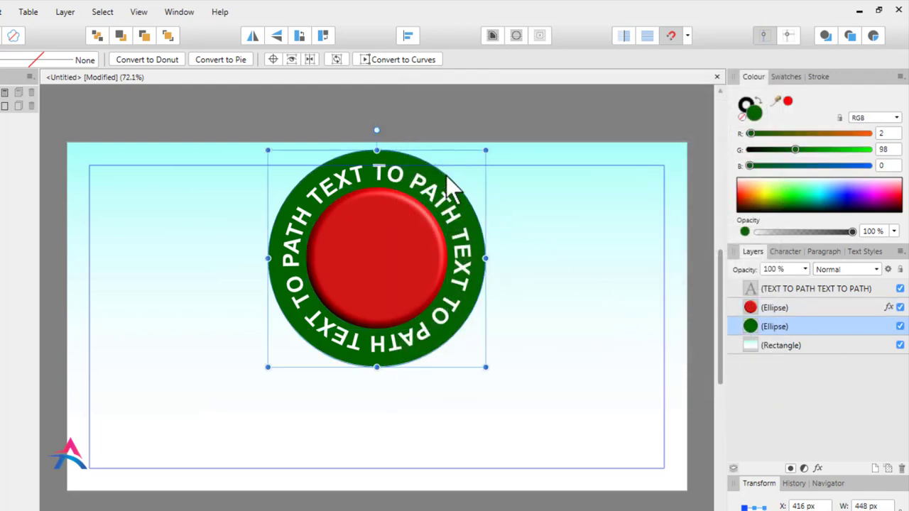
{"action": "left_click", "coordinate": [818, 468]}
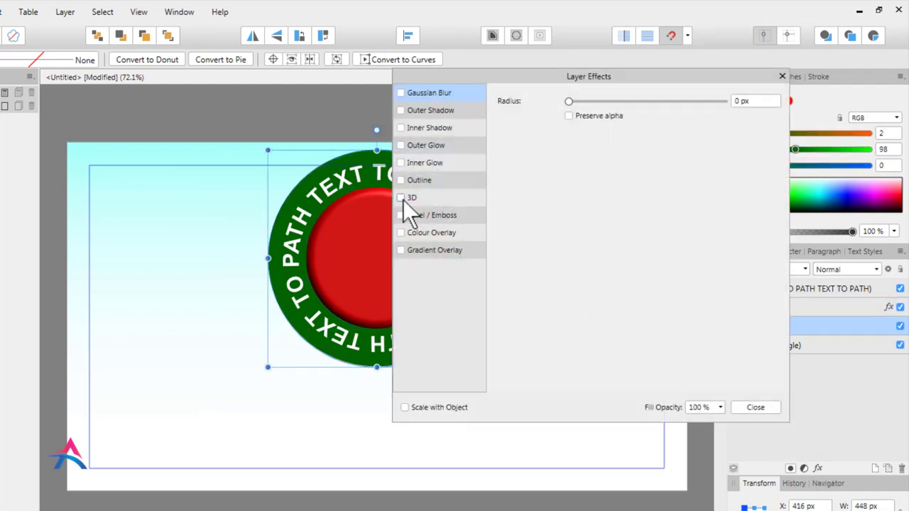
{"action": "left_click", "coordinate": [401, 198]}
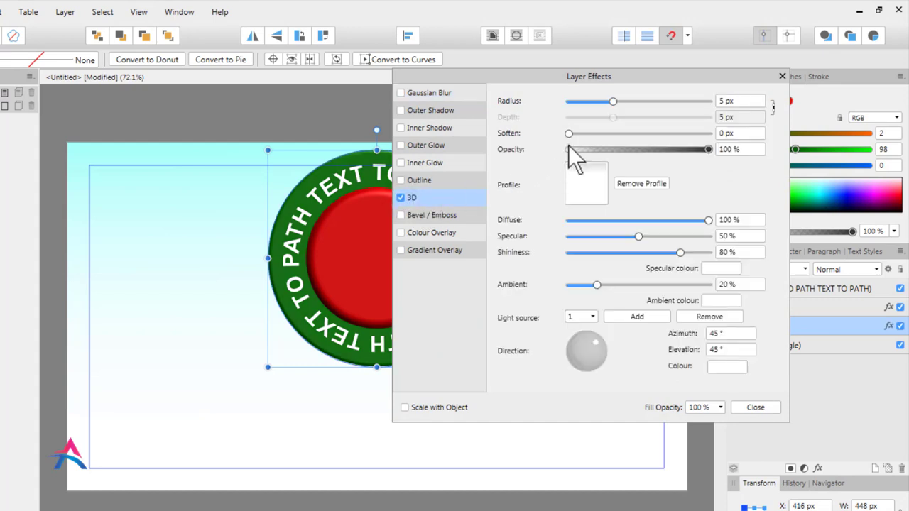
{"action": "left_click_drag", "start_coordinate": [613, 102], "coordinate": [640, 107]}
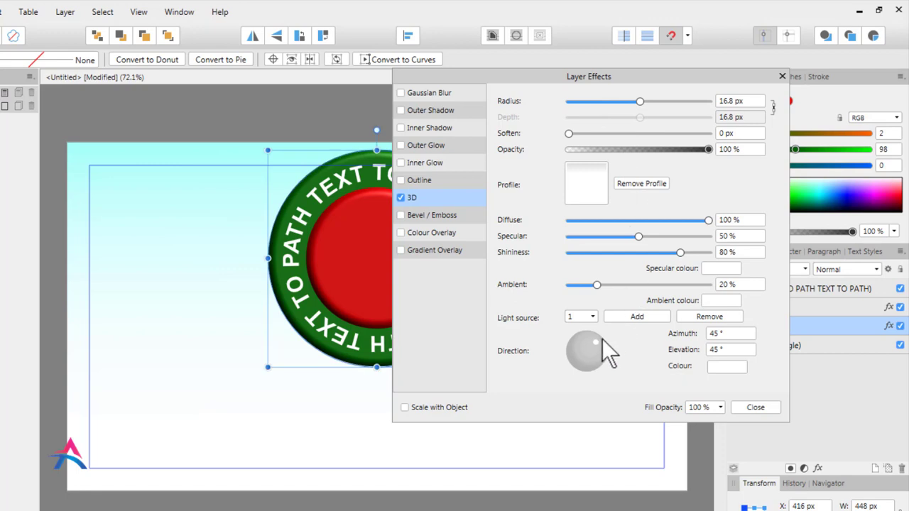
{"action": "left_click_drag", "start_coordinate": [598, 341], "coordinate": [575, 362]}
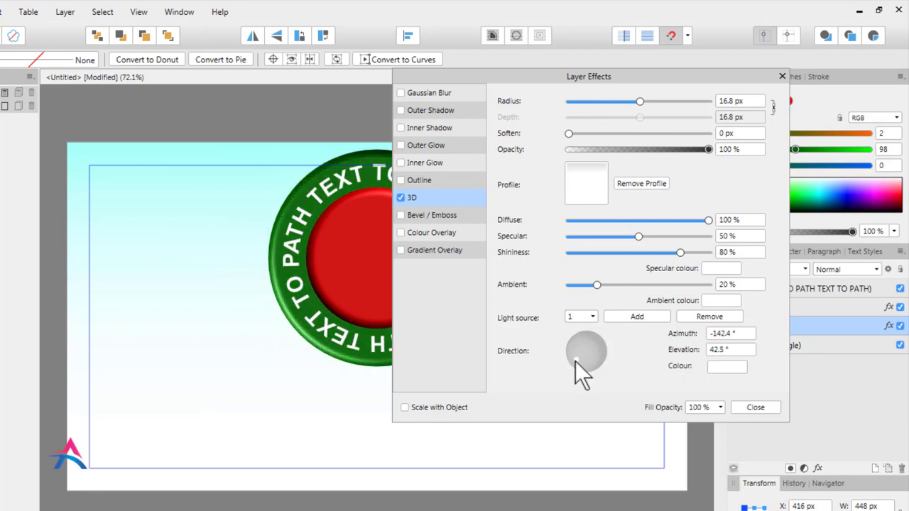
{"action": "left_click", "coordinate": [755, 408]}
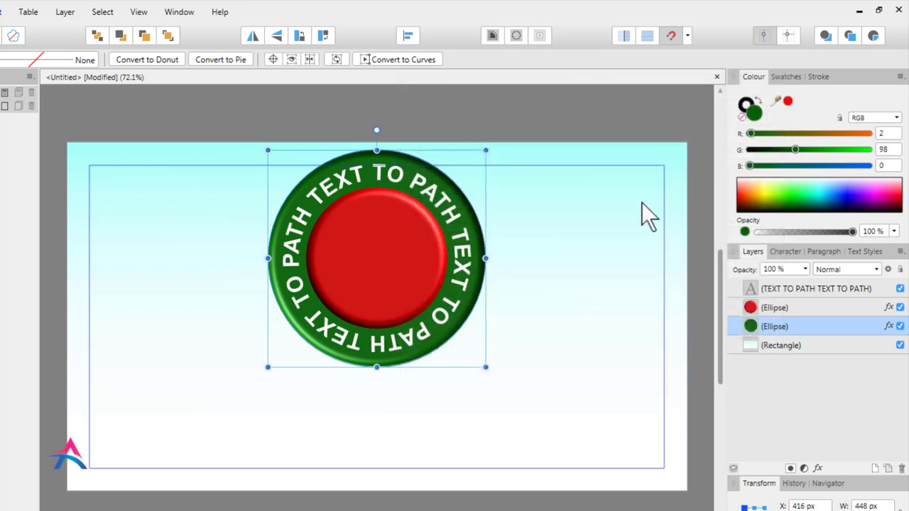
Select both circles and the path text together and scale them down proportionally around their common centre.
{"action": "left_click", "coordinate": [585, 128]}
{"action": "left_click_drag", "start_coordinate": [204, 398], "coordinate": [168, 420]}
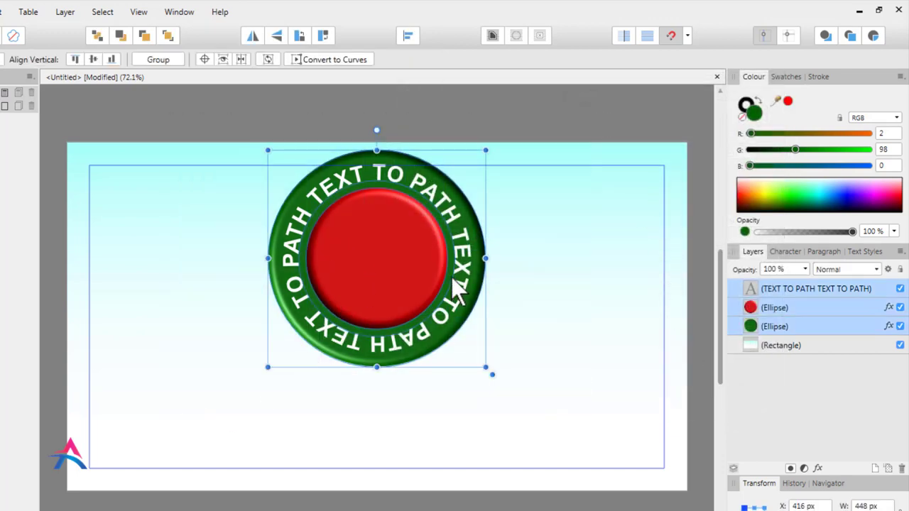
{"action": "left_click_drag", "start_coordinate": [488, 150], "coordinate": [468, 173]}
{"action": "left_click", "coordinate": [455, 121]}
{"action": "scroll", "coordinate": [391, 236], "scroll_direction": "up", "scroll_amount": 2}
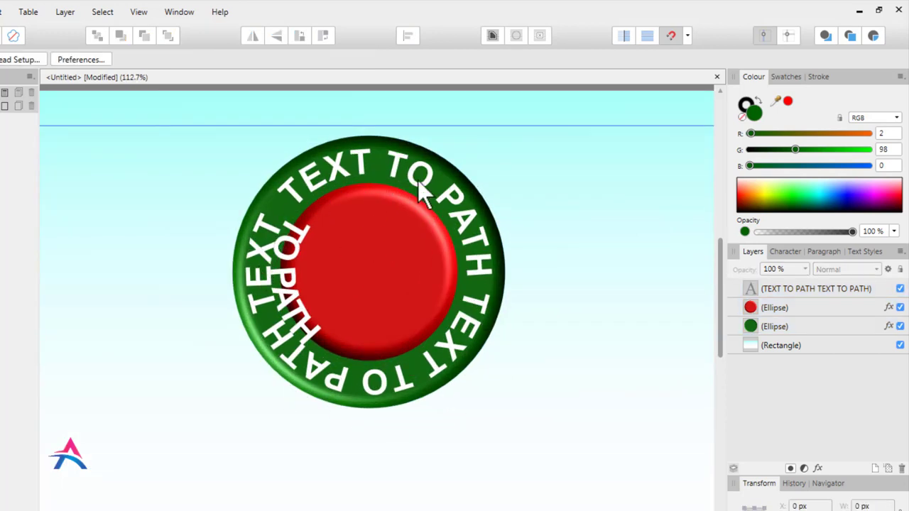
Set the size of the white path text to 9 pt.
{"action": "left_click", "coordinate": [305, 180]}
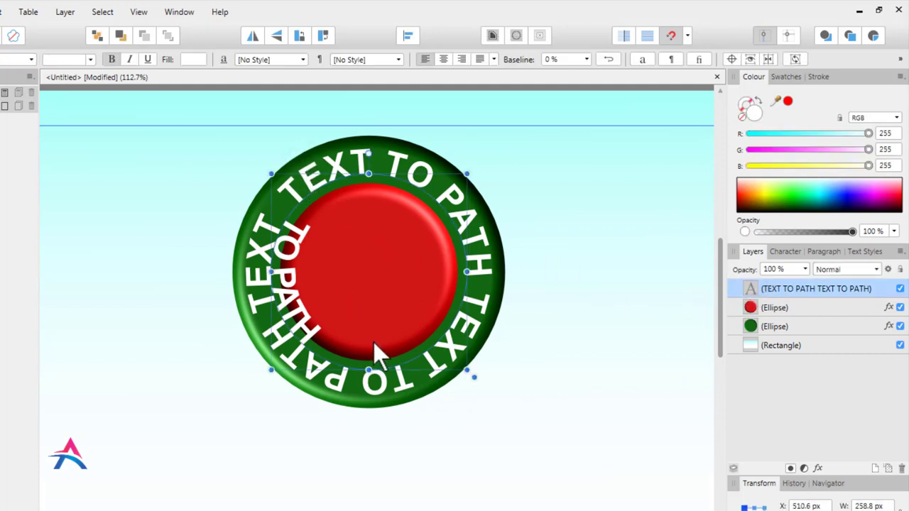
{"action": "left_click", "coordinate": [90, 60]}
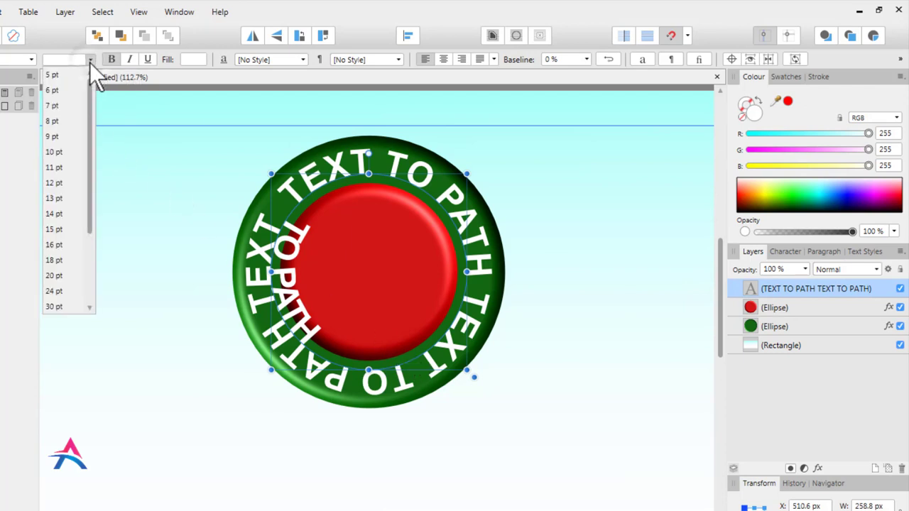
{"action": "left_click", "coordinate": [74, 132]}
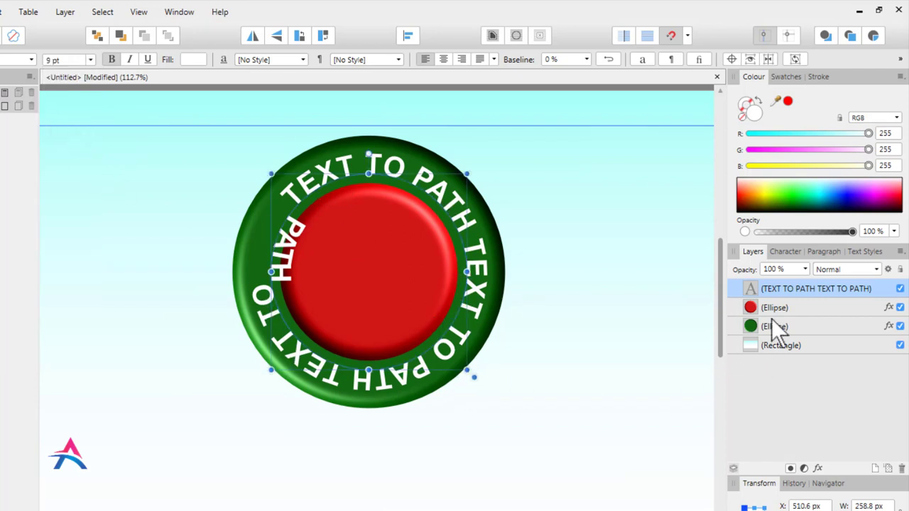
Set the tracking of the circular path text to -9 ‰ so the repeated words close evenly around the ring, and deselect it.
{"action": "left_click", "coordinate": [785, 252]}
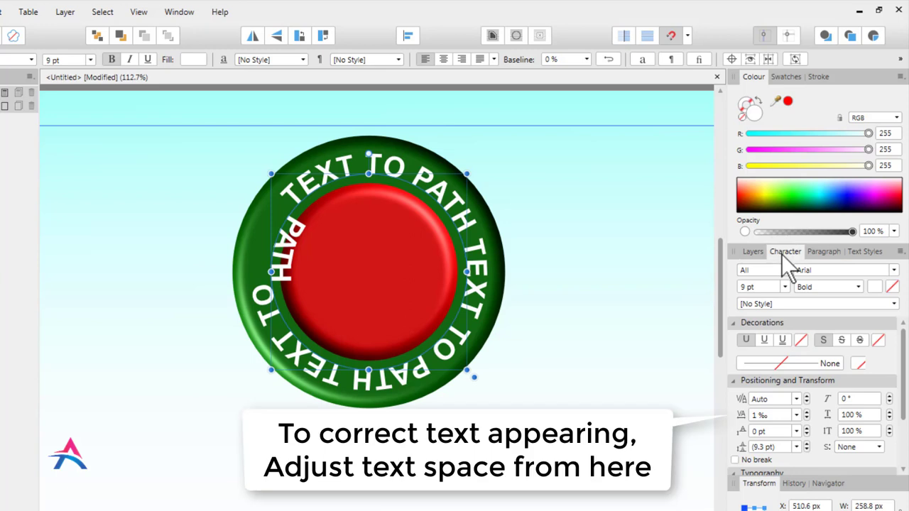
{"action": "left_click", "coordinate": [808, 419]}
{"action": "left_click", "coordinate": [807, 419]}
{"action": "left_click", "coordinate": [807, 419]}
{"action": "left_click", "coordinate": [808, 419]}
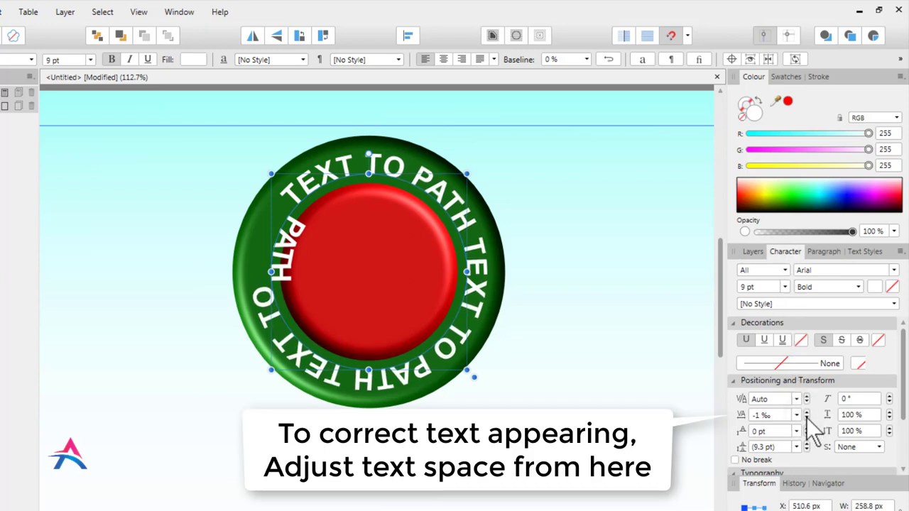
{"action": "left_click", "coordinate": [807, 419]}
{"action": "left_click", "coordinate": [808, 419]}
{"action": "left_click", "coordinate": [808, 419]}
{"action": "left_click", "coordinate": [808, 419]}
{"action": "left_click", "coordinate": [806, 417]}
{"action": "left_click", "coordinate": [806, 418]}
{"action": "left_click", "coordinate": [806, 418]}
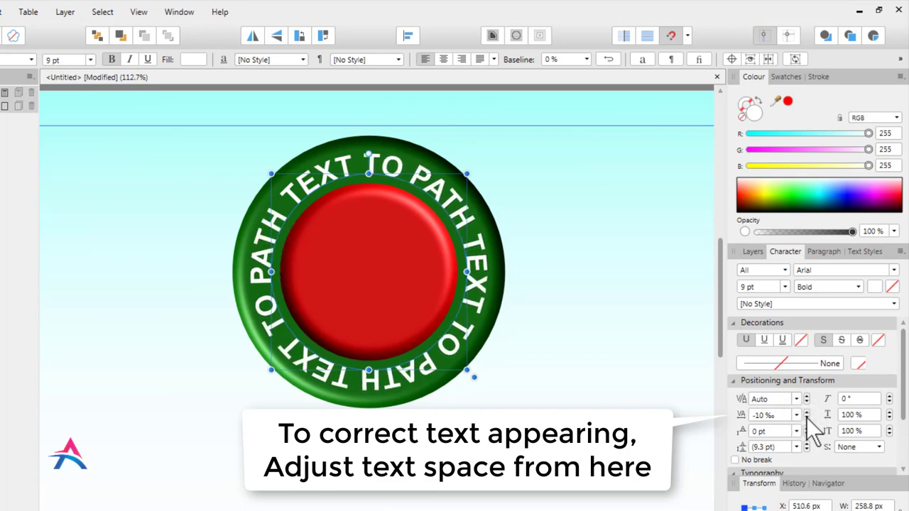
{"action": "left_click", "coordinate": [806, 411]}
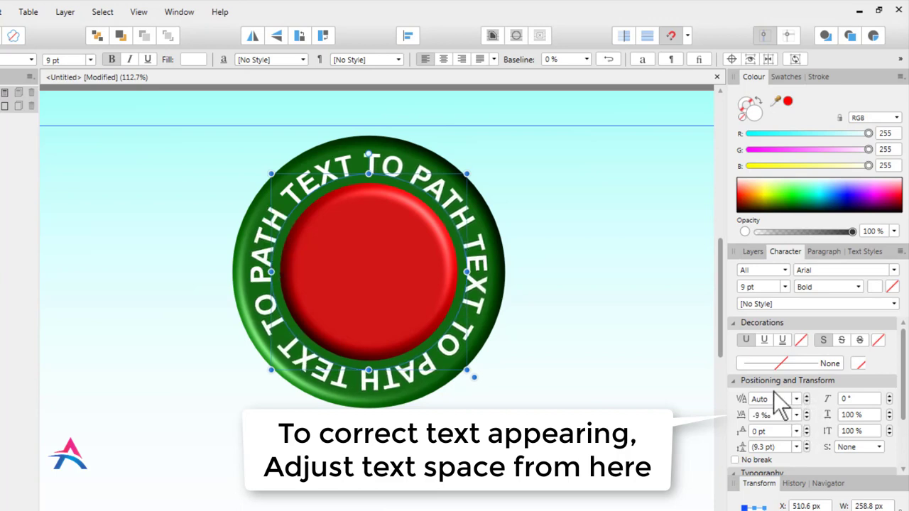
{"action": "key", "text": "ctrl+0"}
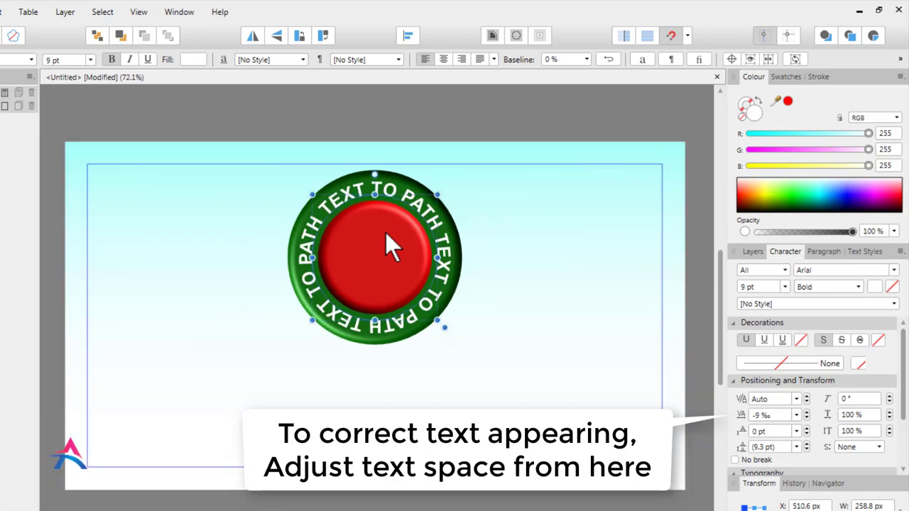
{"action": "left_click", "coordinate": [408, 112]}
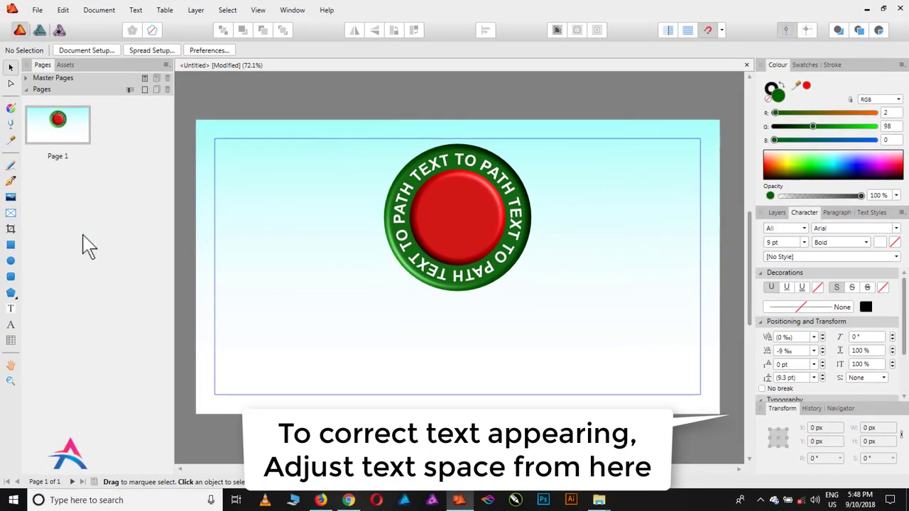
Draw a 1280 × 203 px rectangle across the bottom of the page and fill it with dark navy, RGB 0, 25, 49.
{"action": "left_click", "coordinate": [11, 244]}
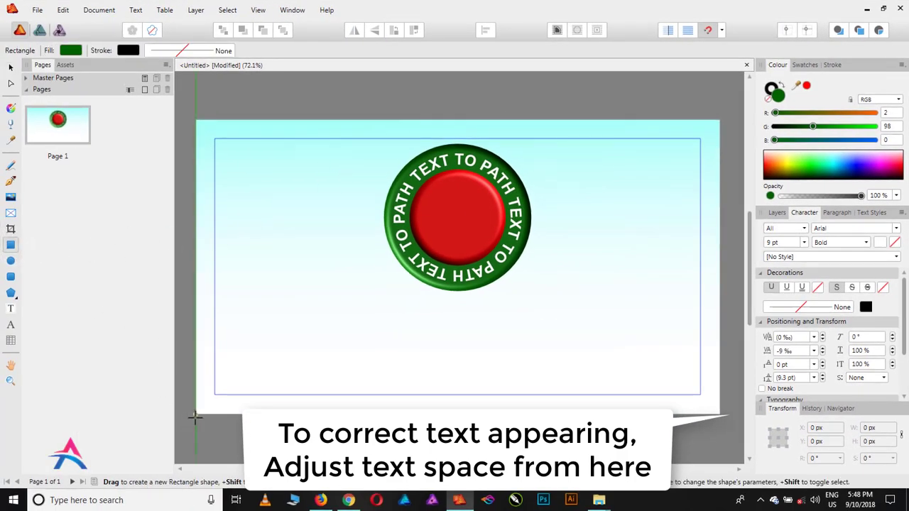
{"action": "left_click_drag", "start_coordinate": [195, 416], "coordinate": [719, 331]}
{"action": "left_click_drag", "start_coordinate": [777, 174], "coordinate": [784, 179]}
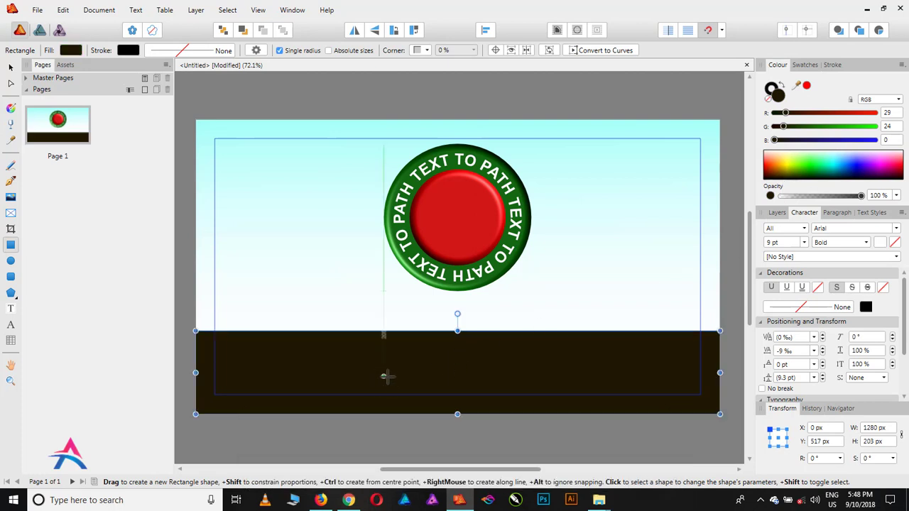
{"action": "left_click_drag", "start_coordinate": [856, 170], "coordinate": [845, 179]}
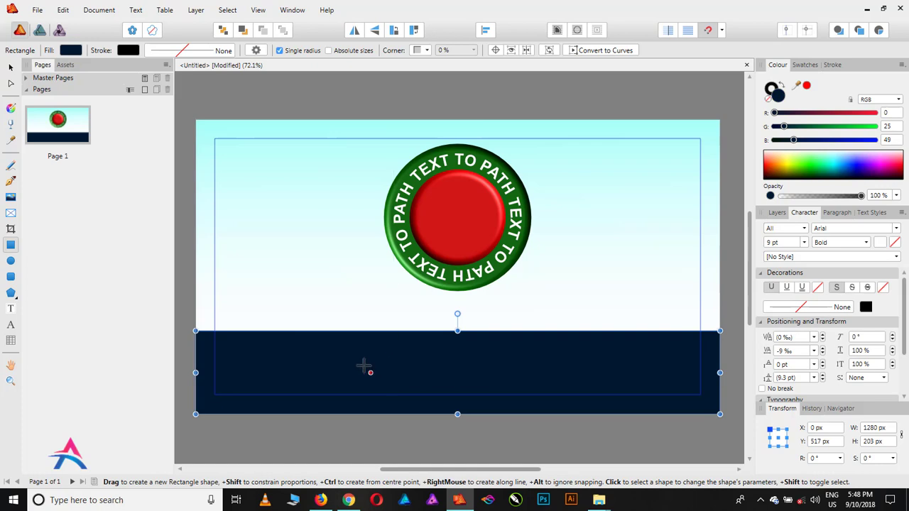
Convert the navy rectangle to curves and add three spaced nodes along its upper edge.
{"action": "left_click", "coordinate": [10, 68]}
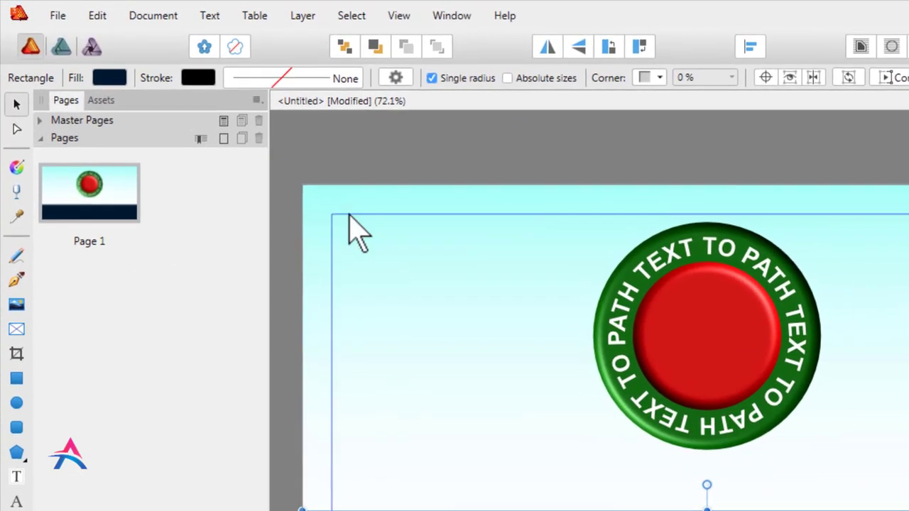
{"action": "left_click", "coordinate": [195, 10]}
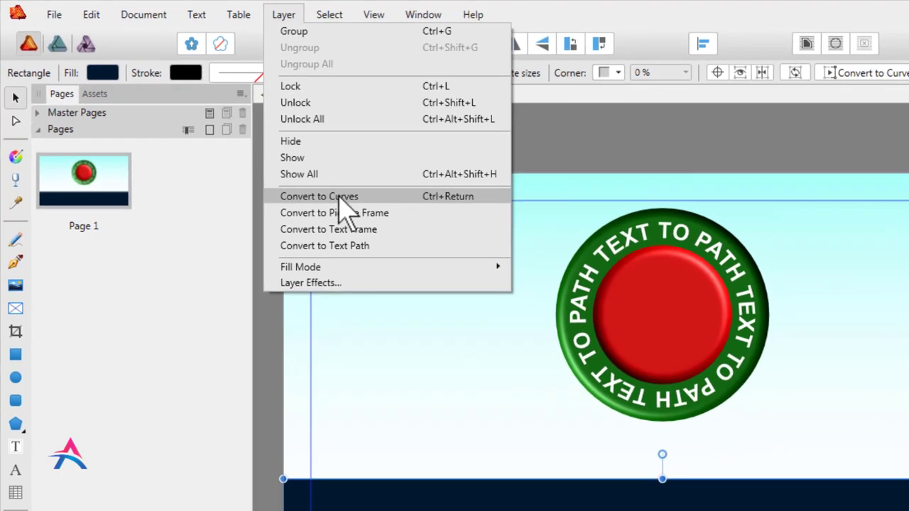
{"action": "left_click", "coordinate": [339, 199]}
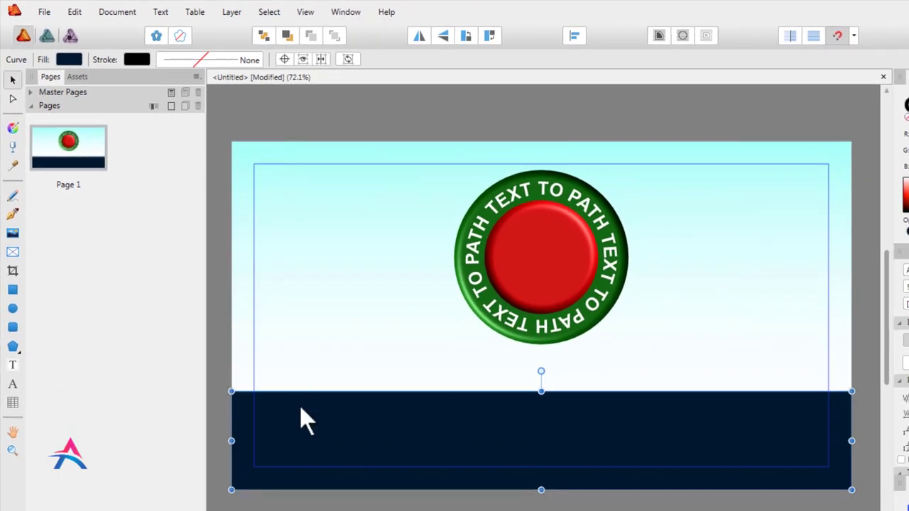
{"action": "left_click", "coordinate": [12, 98]}
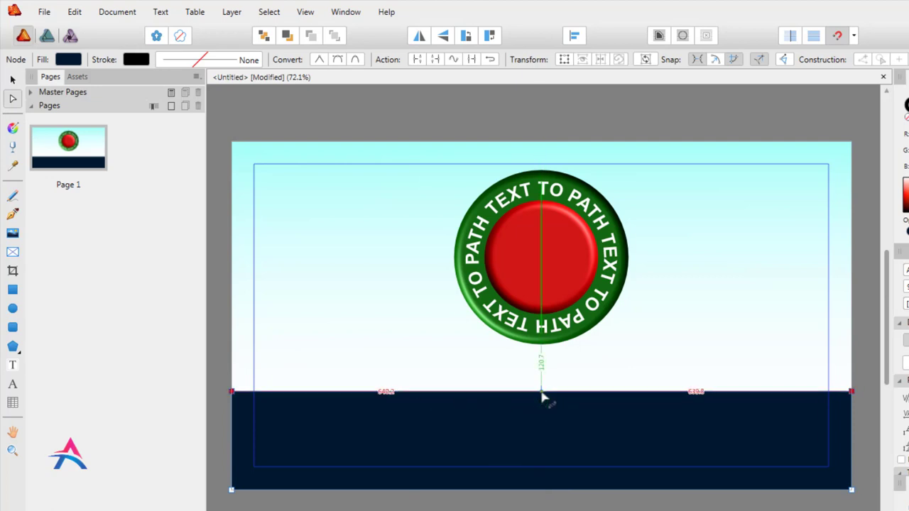
{"action": "left_click", "coordinate": [389, 392]}
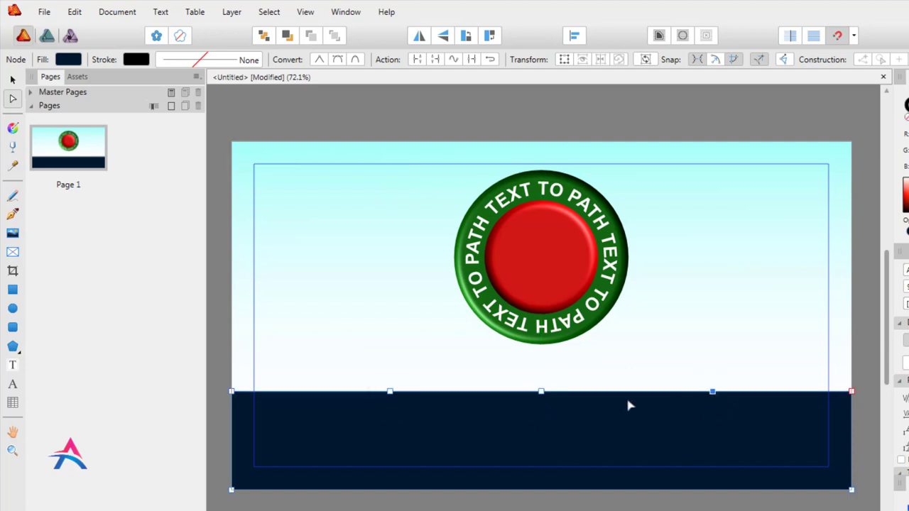
{"action": "left_click", "coordinate": [541, 392]}
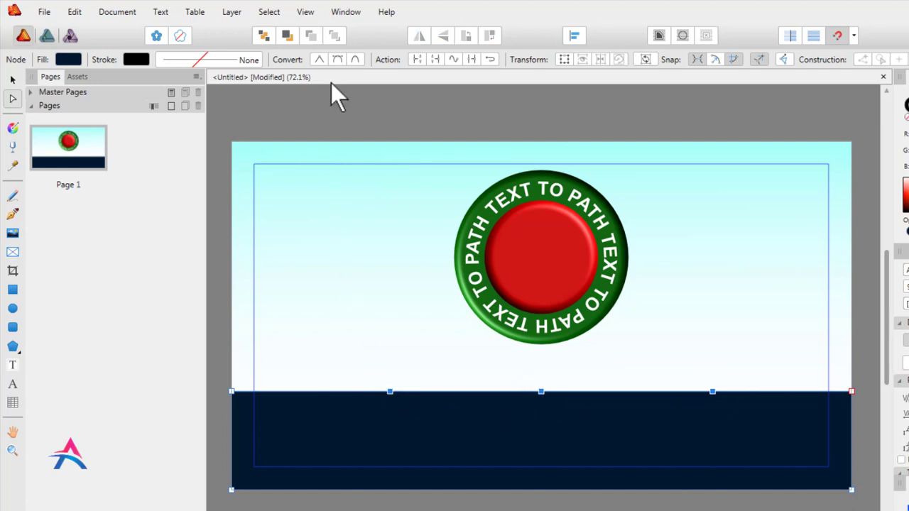
Convert the three added upper-edge nodes to smooth and nudge the left one slightly to the left.
{"action": "left_click", "coordinate": [337, 60]}
{"action": "left_click_drag", "start_coordinate": [369, 424], "coordinate": [408, 377]}
{"action": "key", "text": "Left"}
{"action": "key", "text": "Left"}
{"action": "key", "text": "Left"}
{"action": "key", "text": "Left"}
{"action": "key", "text": "Left"}
{"action": "key", "text": "Left"}
{"action": "key", "text": "Left"}
{"action": "key", "text": "Left"}
Raise the left and right smooth nodes together to shape the navy rectangle's upper edge into a two-crest wave, and deselect it.
{"action": "left_click_drag", "start_coordinate": [694, 416], "coordinate": [728, 387]}
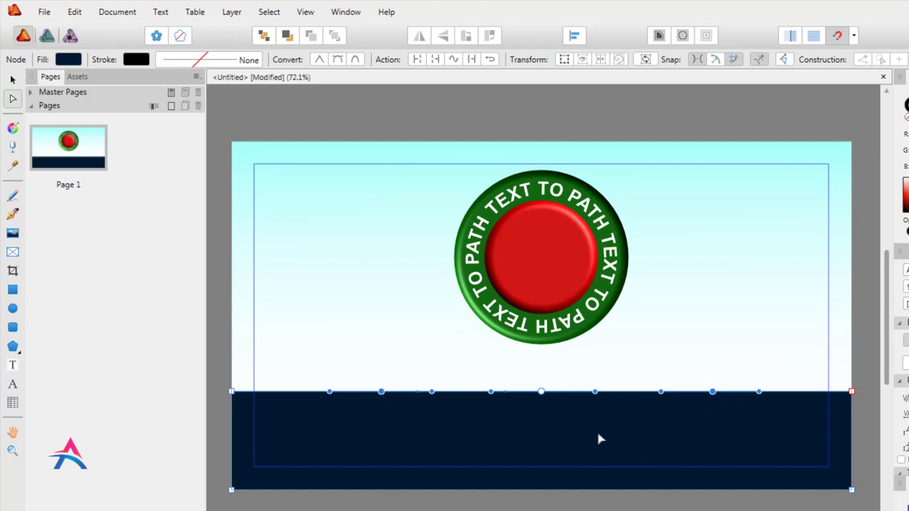
{"action": "key", "text": "Up"}
{"action": "key", "text": "Up"}
{"action": "key", "text": "Up"}
{"action": "key", "text": "Up"}
{"action": "key", "text": "Up"}
{"action": "key", "text": "Up"}
{"action": "key", "text": "Up"}
{"action": "key", "text": "Up"}
{"action": "key", "text": "Up"}
{"action": "key", "text": "Up"}
{"action": "key", "text": "Up"}
{"action": "key", "text": "Up"}
{"action": "key", "text": "Up"}
{"action": "key", "text": "Up"}
{"action": "key", "text": "Up"}
{"action": "key", "text": "Up"}
{"action": "key", "text": "Up"}
{"action": "key", "text": "Up"}
{"action": "key", "text": "Up"}
{"action": "key", "text": "Up"}
{"action": "key", "text": "Up"}
{"action": "key", "text": "Up"}
{"action": "key", "text": "Up"}
{"action": "key", "text": "Up"}
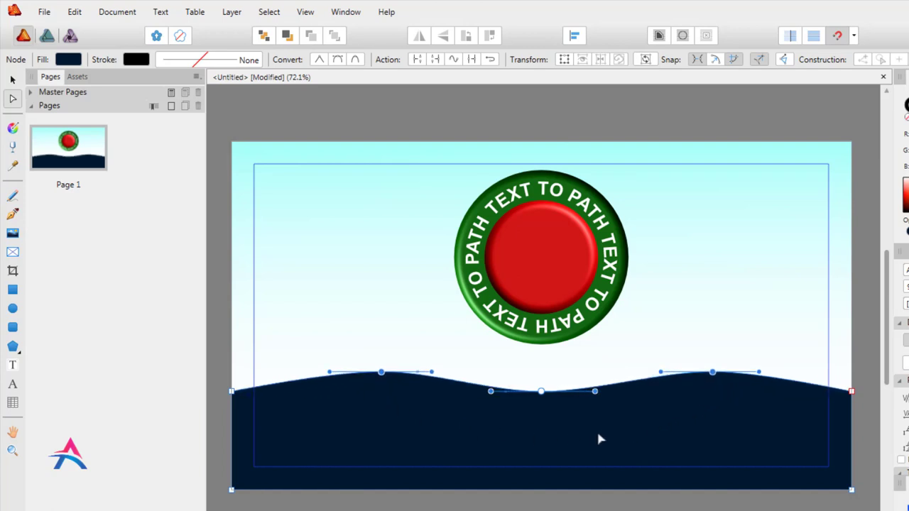
{"action": "key", "text": "Up"}
{"action": "key", "text": "Up"}
{"action": "key", "text": "Up"}
{"action": "key", "text": "Up"}
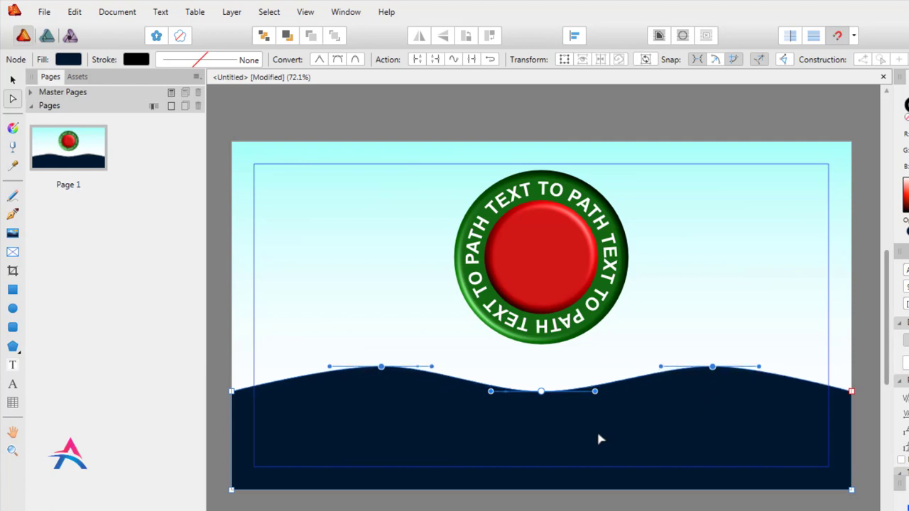
{"action": "left_click", "coordinate": [13, 79]}
{"action": "left_click", "coordinate": [212, 197]}
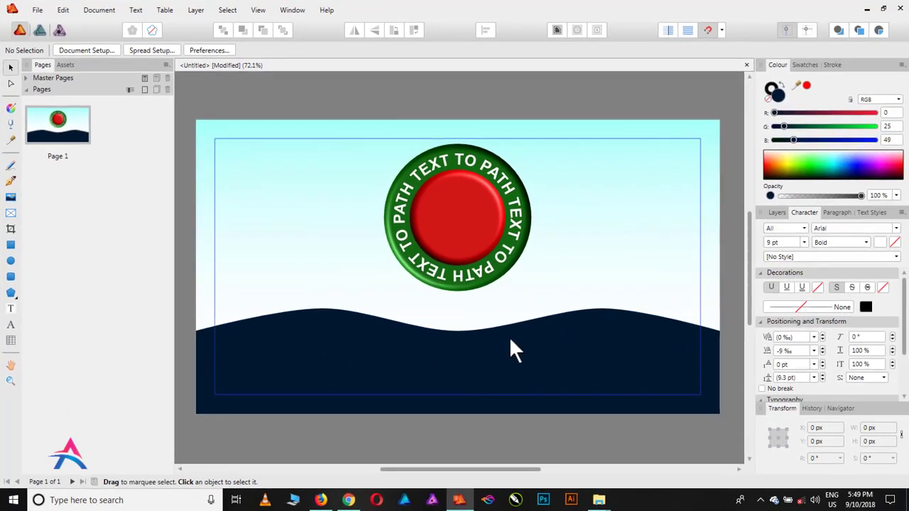
Duplicate the navy wave curve layer and select the upper copy.
{"action": "left_click", "coordinate": [515, 350]}
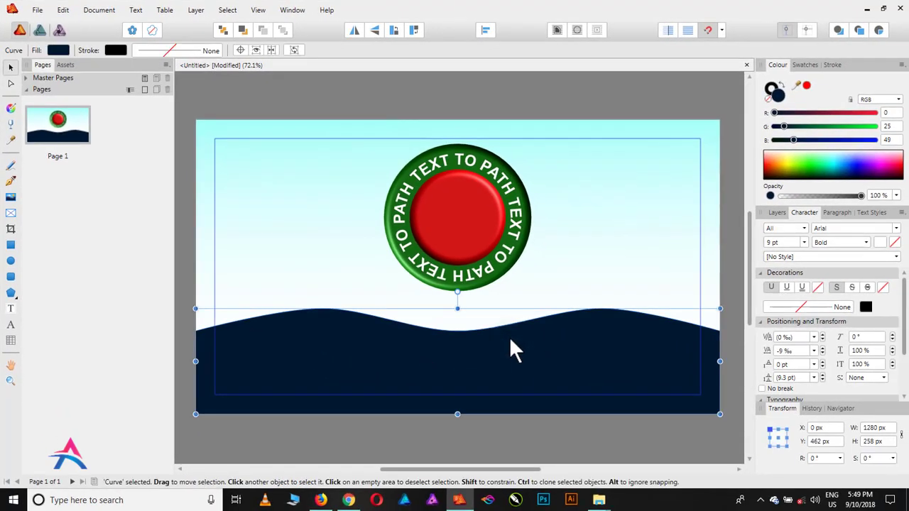
{"action": "left_click", "coordinate": [776, 213]}
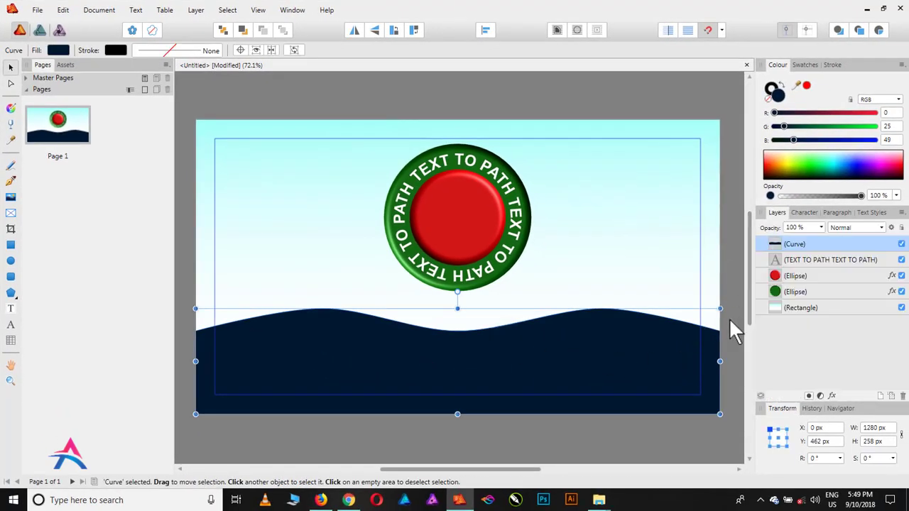
{"action": "right_click", "coordinate": [780, 245]}
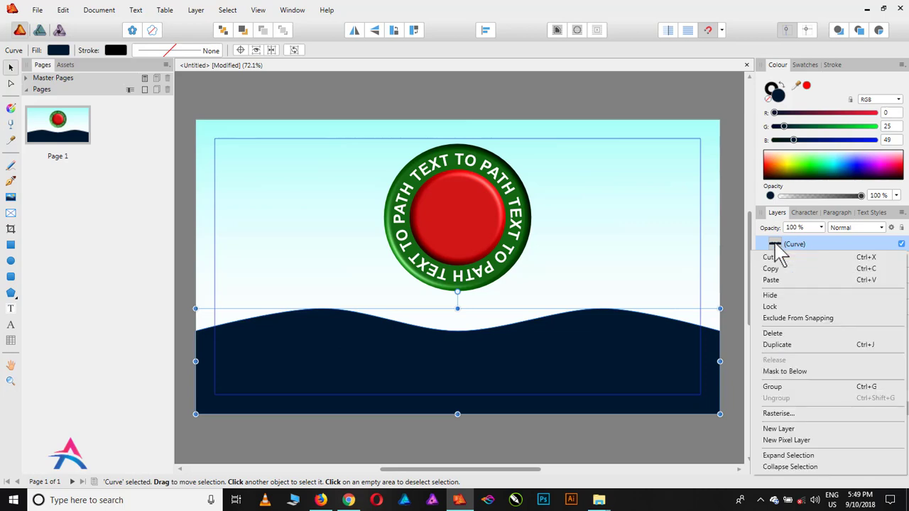
{"action": "left_click", "coordinate": [807, 346]}
{"action": "left_click", "coordinate": [796, 245]}
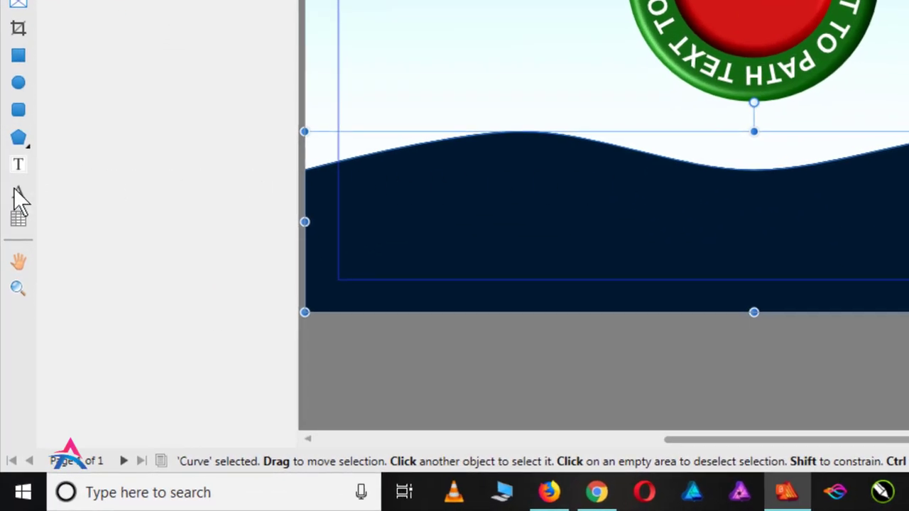
Convert the copied wave into a text path starting near its left end and enter "Affinity Tutorial ".
{"action": "left_click", "coordinate": [18, 192]}
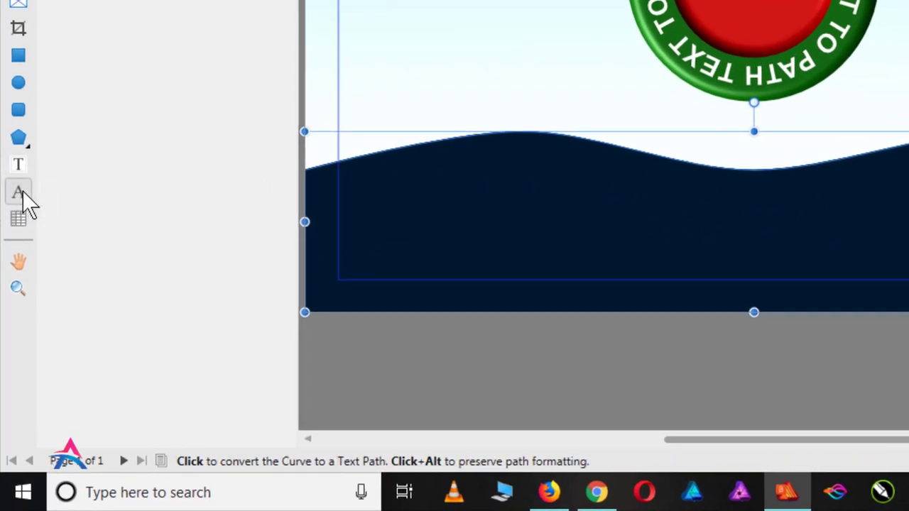
{"action": "left_click", "coordinate": [363, 152]}
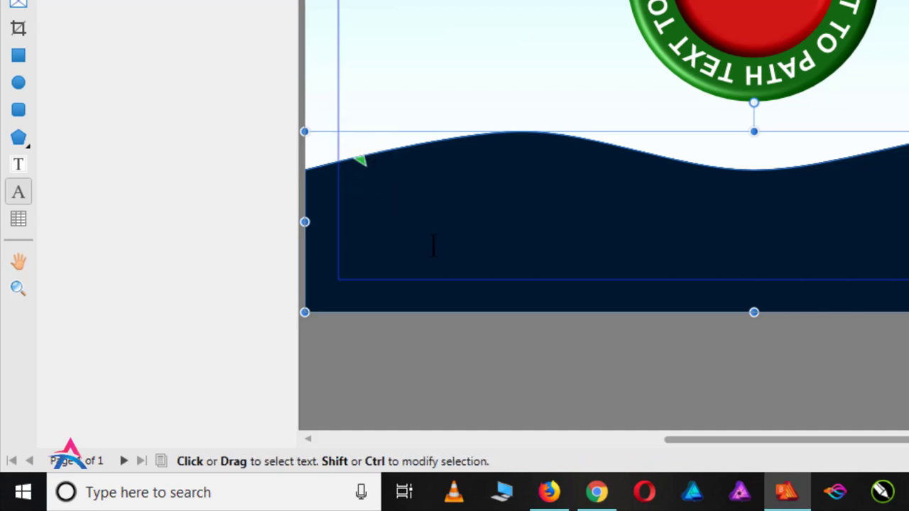
{"action": "type", "text": "Affinity "}
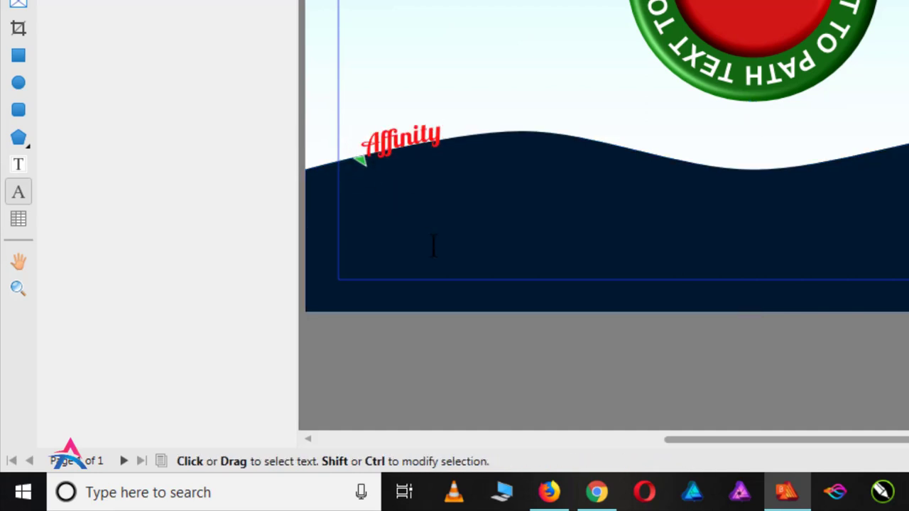
{"action": "type", "text": "Tutorial"}
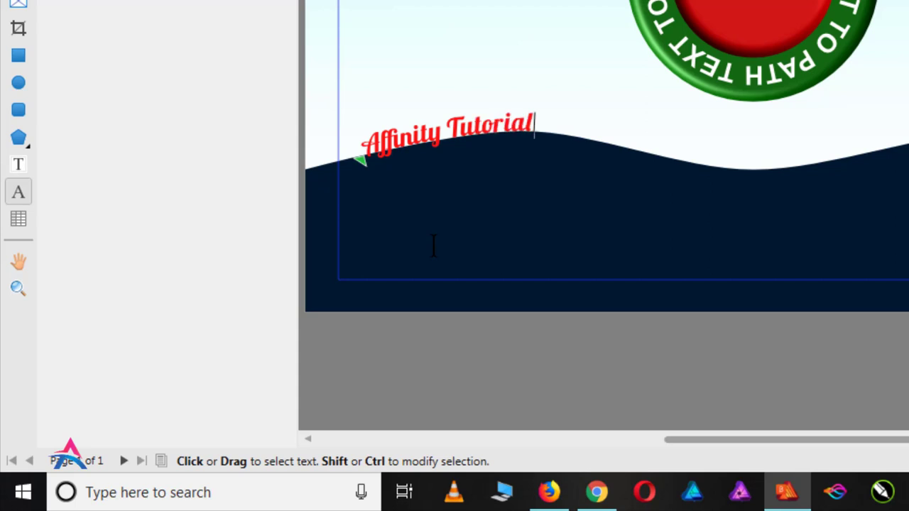
{"action": "key", "text": "Escape"}
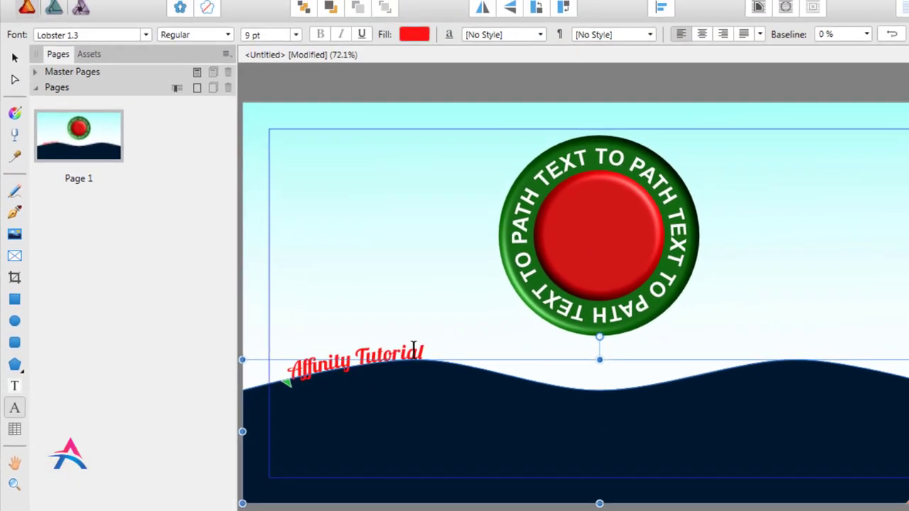
Copy the "Affinity Tutorial" phrase and paste it repeatedly along the wave until the text spans the page width.
{"action": "key", "text": "ctrl+a"}
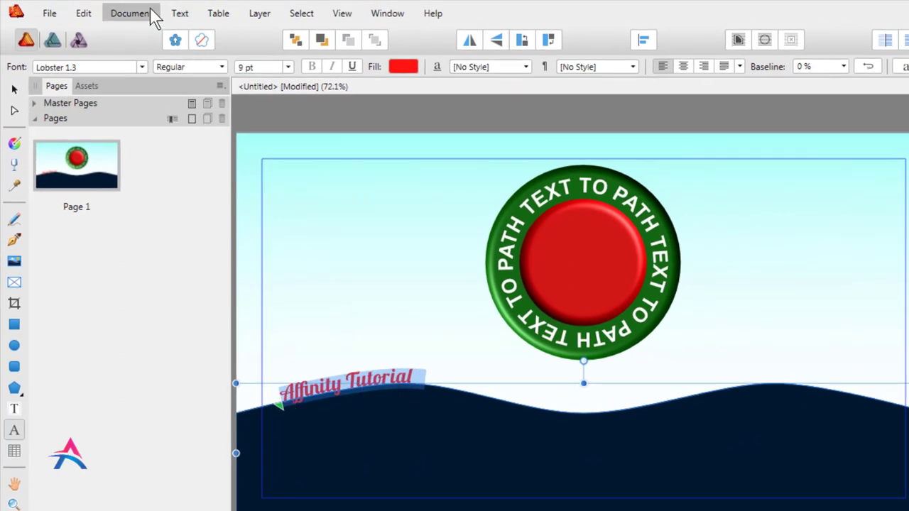
{"action": "left_click", "coordinate": [84, 14]}
{"action": "left_click", "coordinate": [92, 81]}
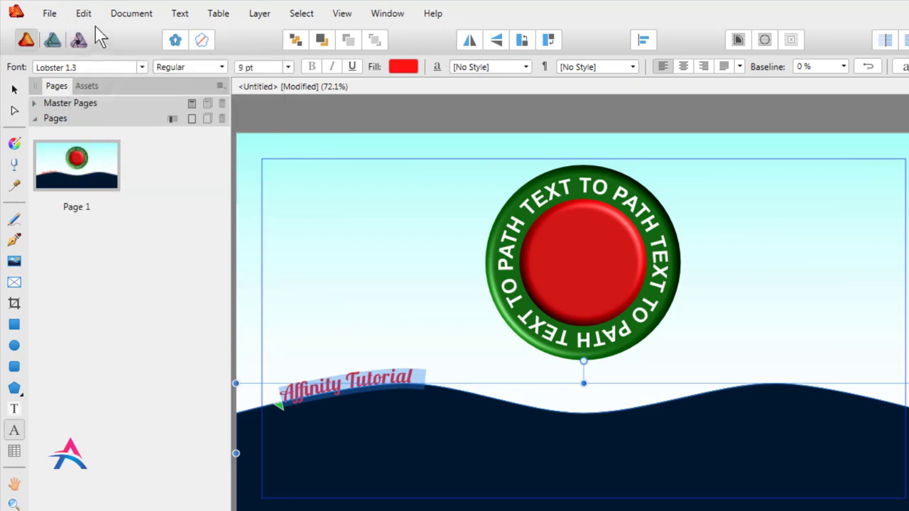
{"action": "left_click", "coordinate": [83, 13]}
{"action": "left_click", "coordinate": [103, 90]}
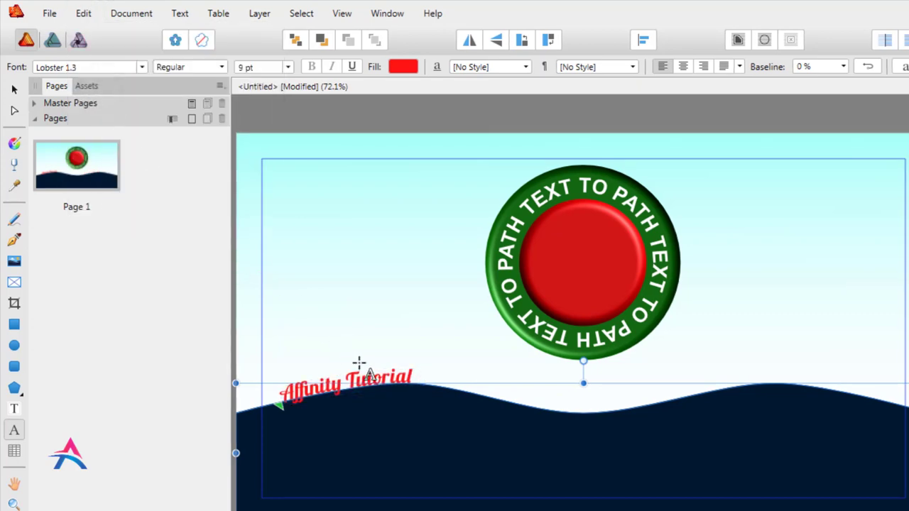
{"action": "key", "text": "ctrl+v"}
{"action": "key", "text": "ctrl+v"}
{"action": "key", "text": "ctrl+v"}
{"action": "key", "text": "ctrl+v"}
{"action": "key", "text": "ctrl+v"}
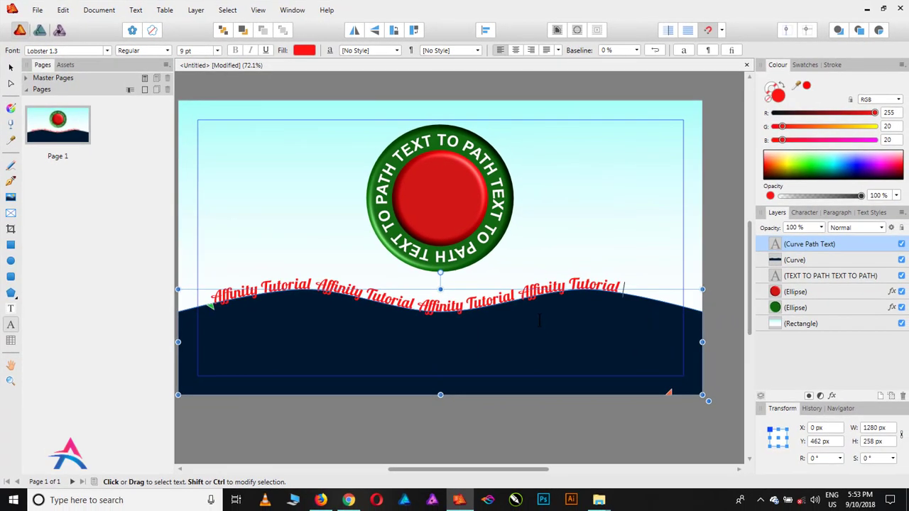
{"action": "key", "text": "ctrl+v"}
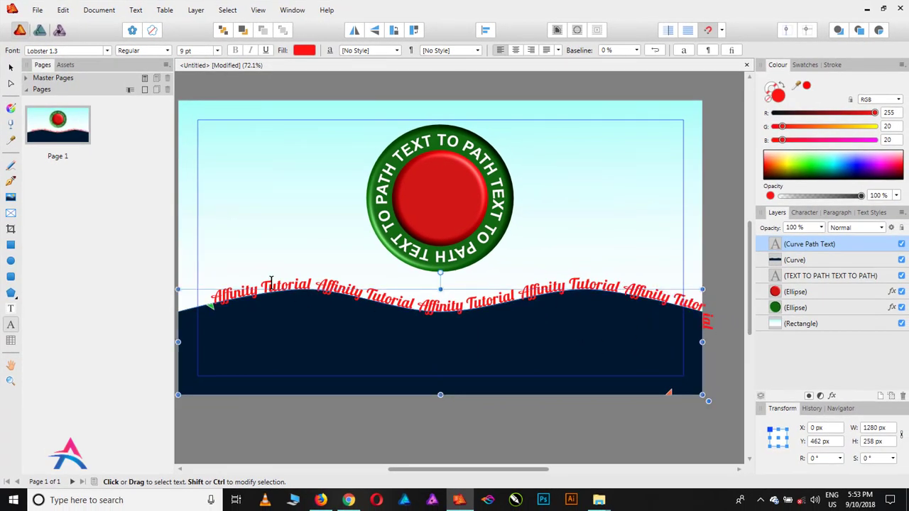
Select all of the wave text and shift its starting point on the path slightly to the left.
{"action": "key", "text": "ctrl+a"}
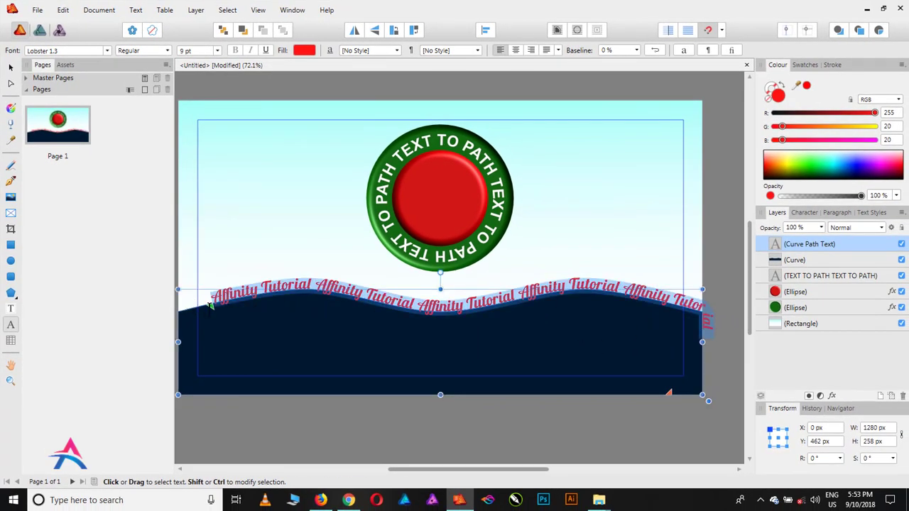
{"action": "left_click_drag", "start_coordinate": [211, 308], "coordinate": [202, 315]}
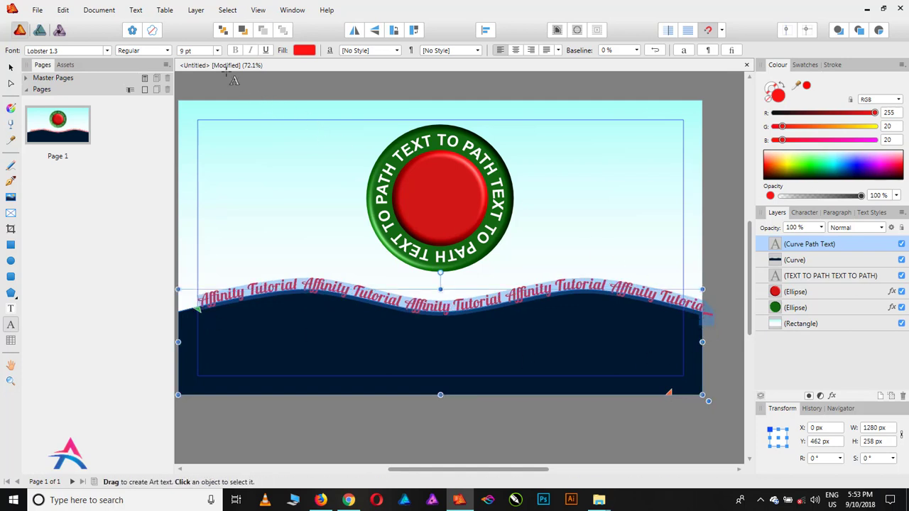
Set the font size of the selected "Affinity Tutorial" wave text to 8 pt.
{"action": "left_click", "coordinate": [218, 52]}
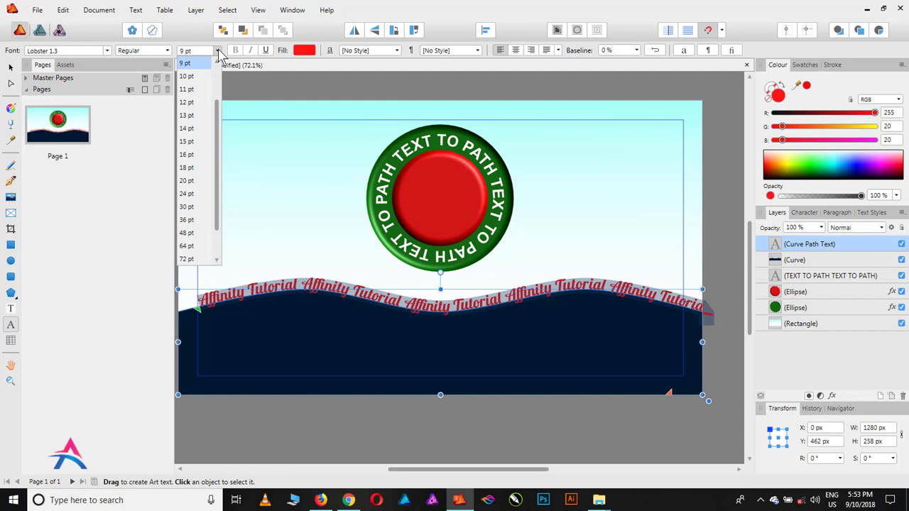
{"action": "left_click", "coordinate": [218, 62]}
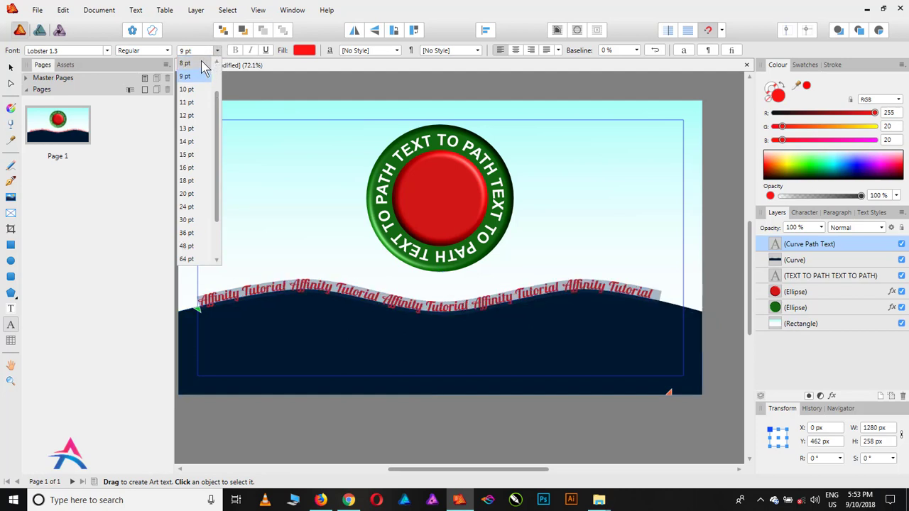
{"action": "left_click", "coordinate": [204, 65]}
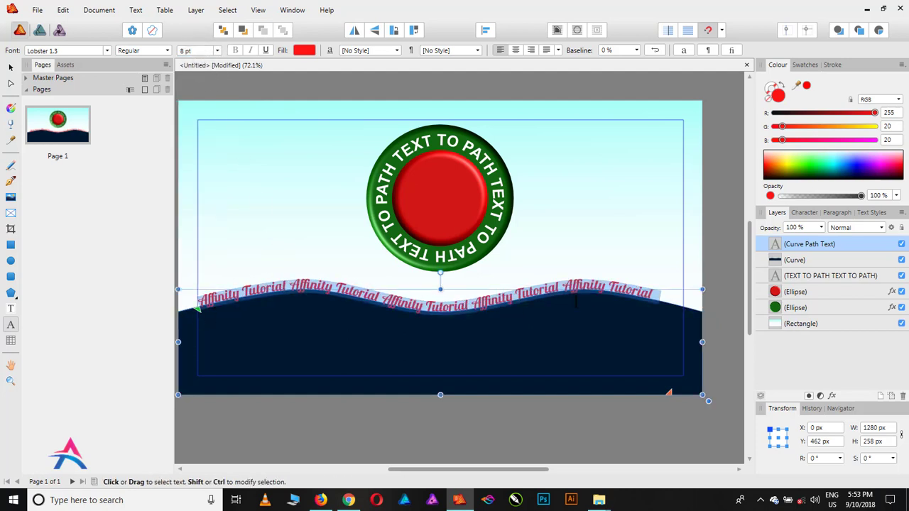
Increase the wave text's tracking to 24 ‰ so the phrases spread along the curve, and deselect the text.
{"action": "left_click", "coordinate": [807, 213]}
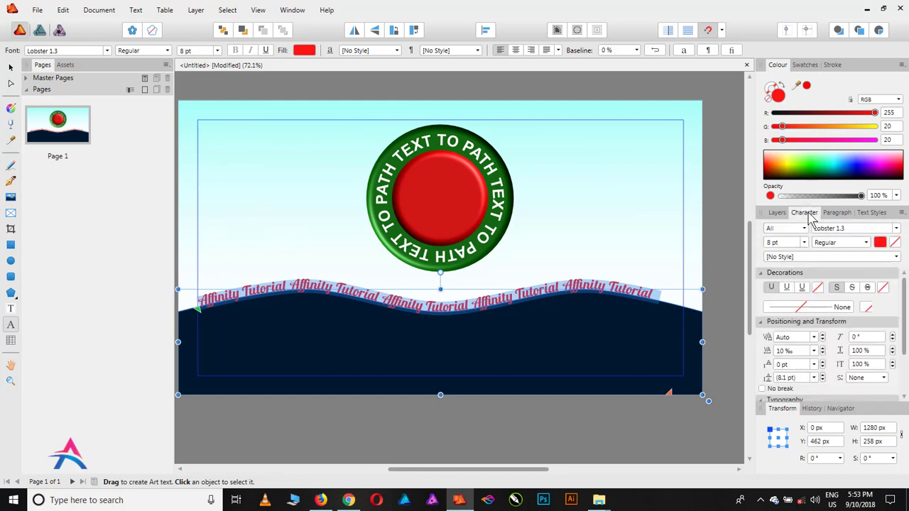
{"action": "left_click", "coordinate": [822, 348]}
{"action": "left_click", "coordinate": [822, 348]}
{"action": "left_click", "coordinate": [823, 348]}
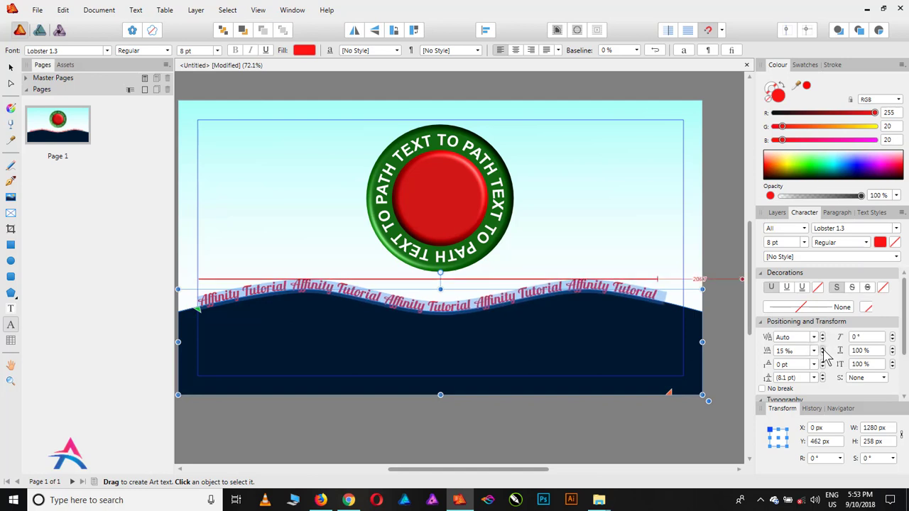
{"action": "left_click", "coordinate": [823, 348]}
{"action": "left_click", "coordinate": [822, 348]}
{"action": "left_click", "coordinate": [822, 348]}
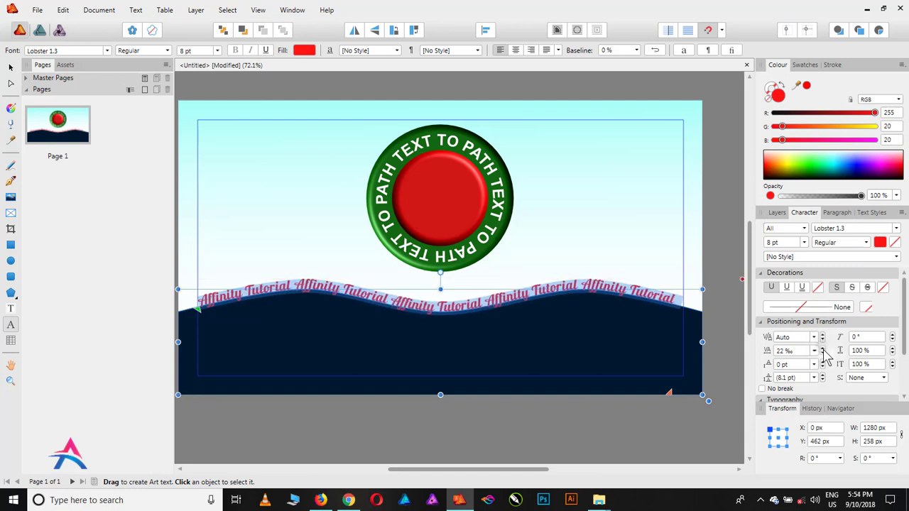
{"action": "left_click", "coordinate": [822, 348]}
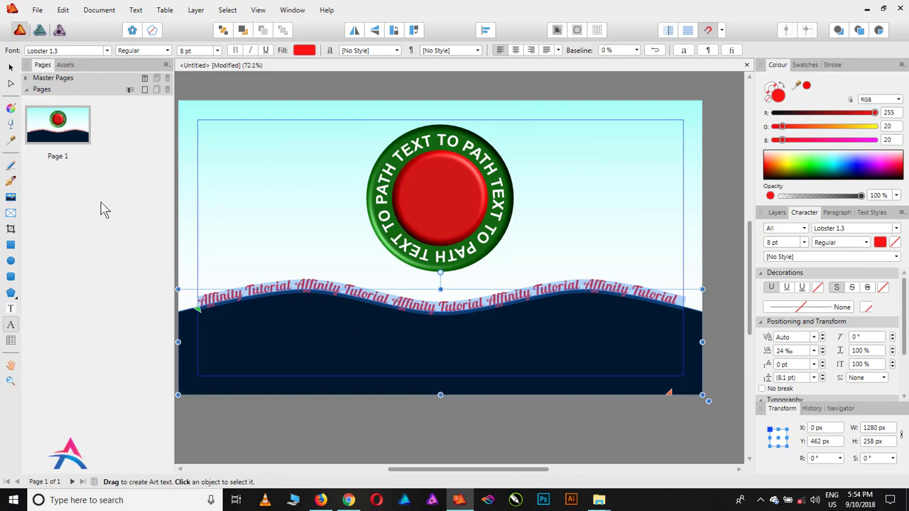
{"action": "left_click", "coordinate": [11, 68]}
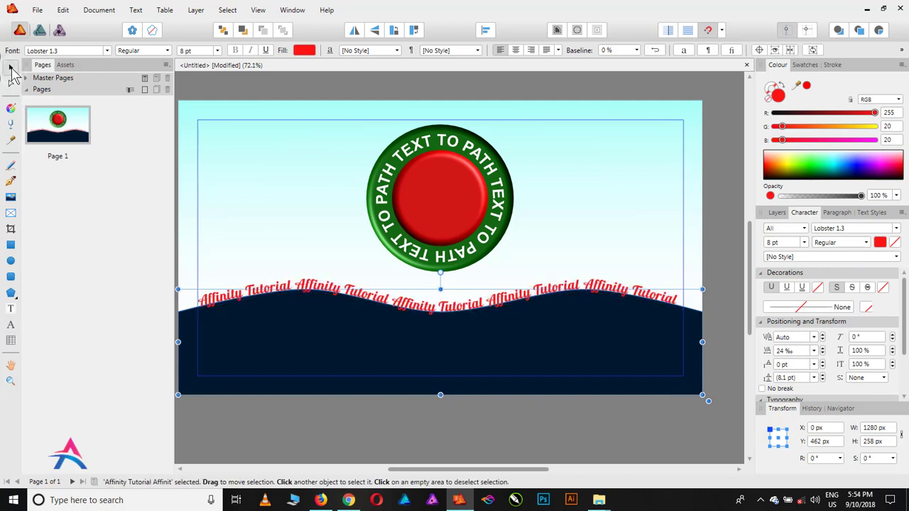
{"action": "left_click", "coordinate": [419, 415]}
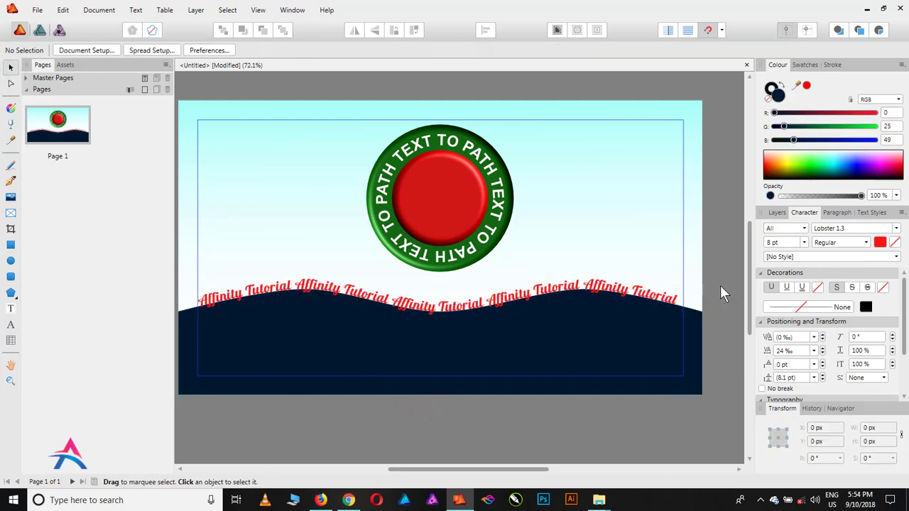
Nudge the "Affinity Tutorial" path text layer up to Y 447 px to leave a gap above the navy wave, and deselect it.
{"action": "left_click", "coordinate": [776, 212]}
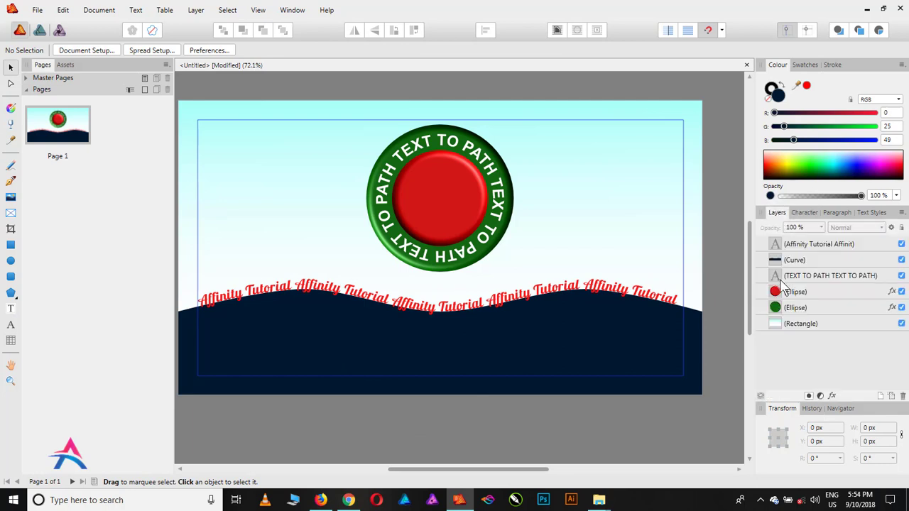
{"action": "left_click", "coordinate": [794, 245]}
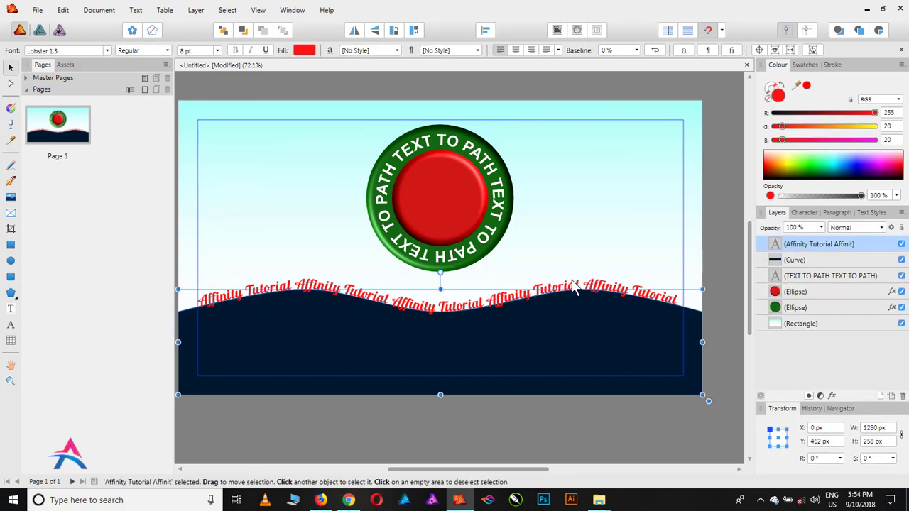
{"action": "key", "text": "Up"}
{"action": "key", "text": "Up"}
{"action": "key", "text": "Up"}
{"action": "key", "text": "Up"}
{"action": "key", "text": "Up"}
{"action": "key", "text": "Up"}
{"action": "key", "text": "Up"}
{"action": "key", "text": "Up"}
{"action": "key", "text": "Up"}
{"action": "key", "text": "Up"}
{"action": "key", "text": "Up"}
{"action": "key", "text": "Up"}
{"action": "key", "text": "Up"}
{"action": "key", "text": "Up"}
{"action": "key", "text": "Up"}
{"action": "key", "text": "Up"}
{"action": "key", "text": "Up"}
{"action": "key", "text": "Up"}
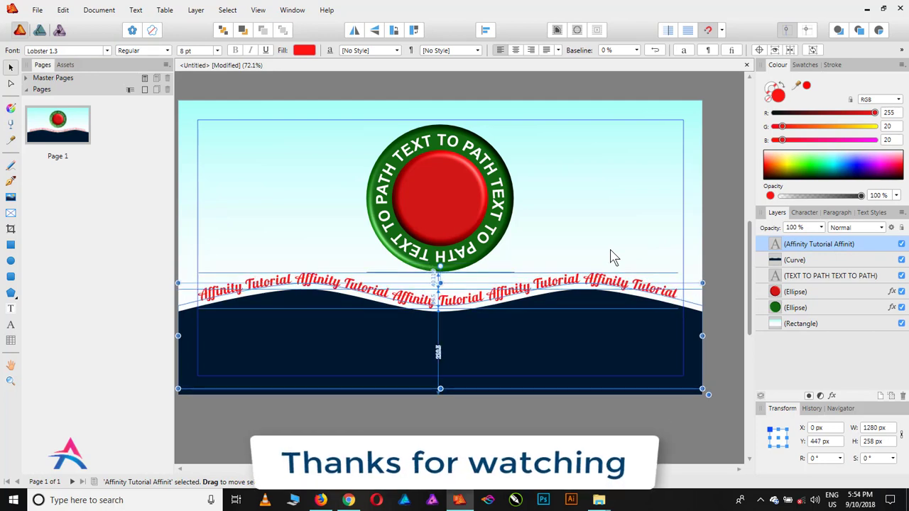
{"action": "left_click", "coordinate": [550, 427]}
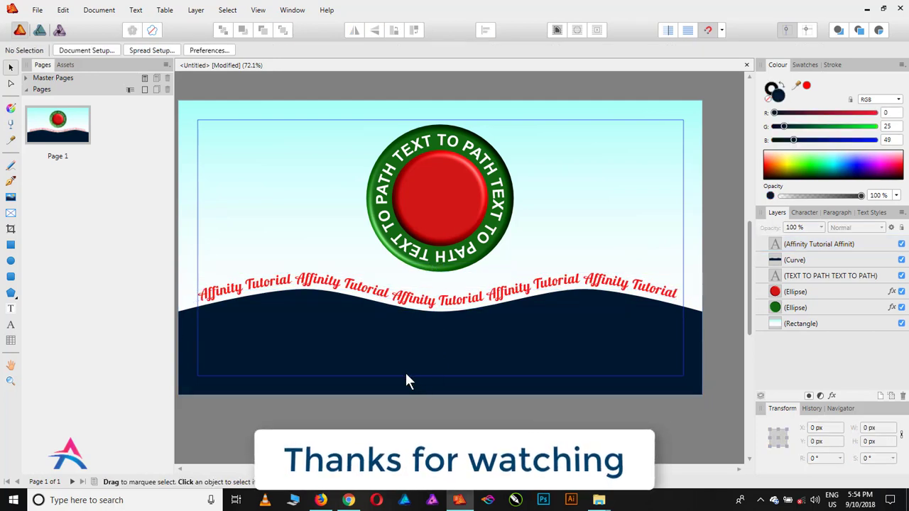
{"action": "scroll", "coordinate": [339, 261], "scroll_direction": "up", "scroll_amount": 1}
{"action": "scroll", "coordinate": [549, 280], "scroll_direction": "up", "scroll_amount": 1}
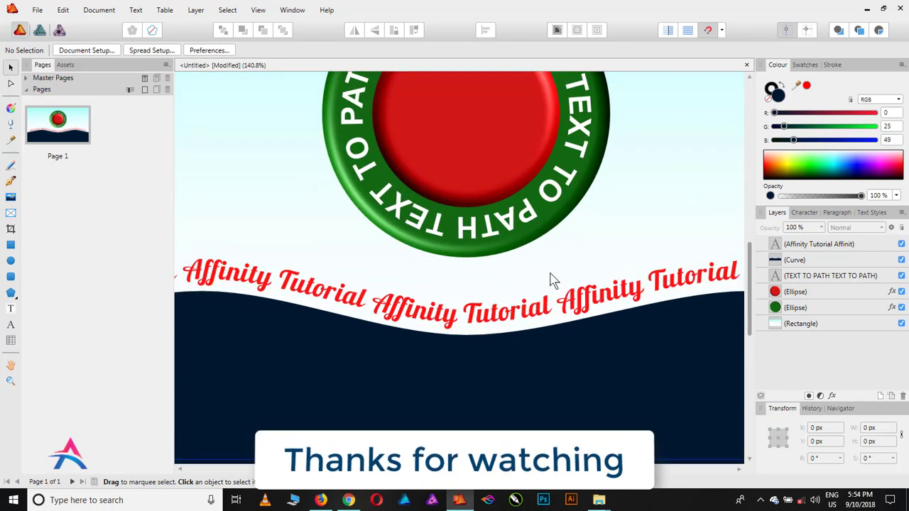
{"action": "scroll", "coordinate": [524, 294], "scroll_direction": "down", "scroll_amount": 2}
{"action": "scroll", "coordinate": [341, 309], "scroll_direction": "down", "scroll_amount": 1}
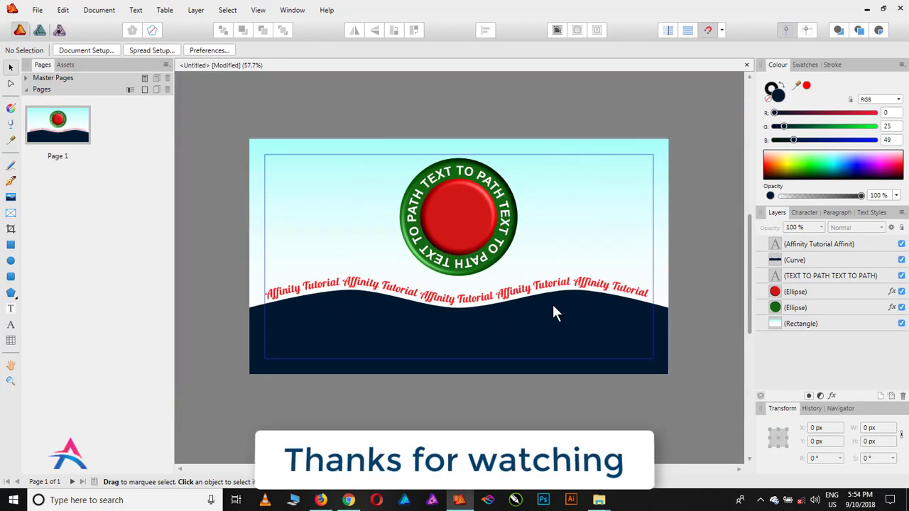
{"action": "scroll", "coordinate": [539, 280], "scroll_direction": "up", "scroll_amount": 1}
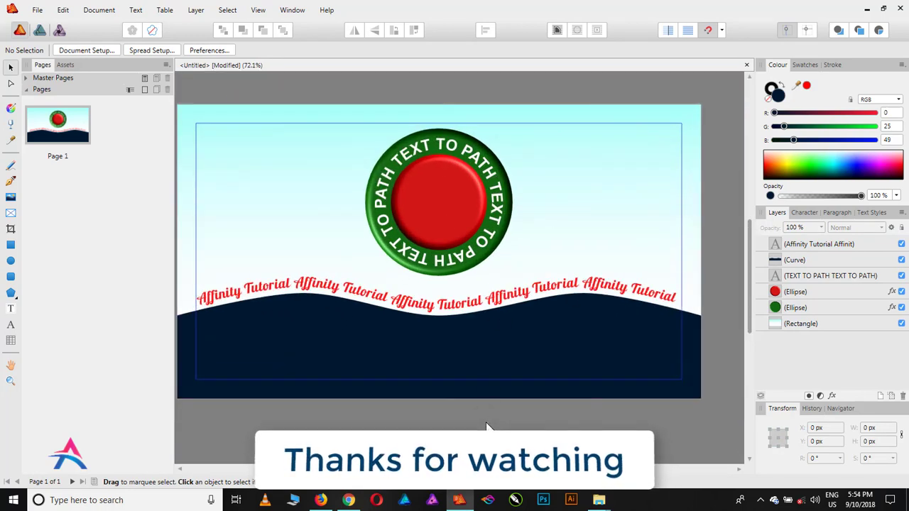